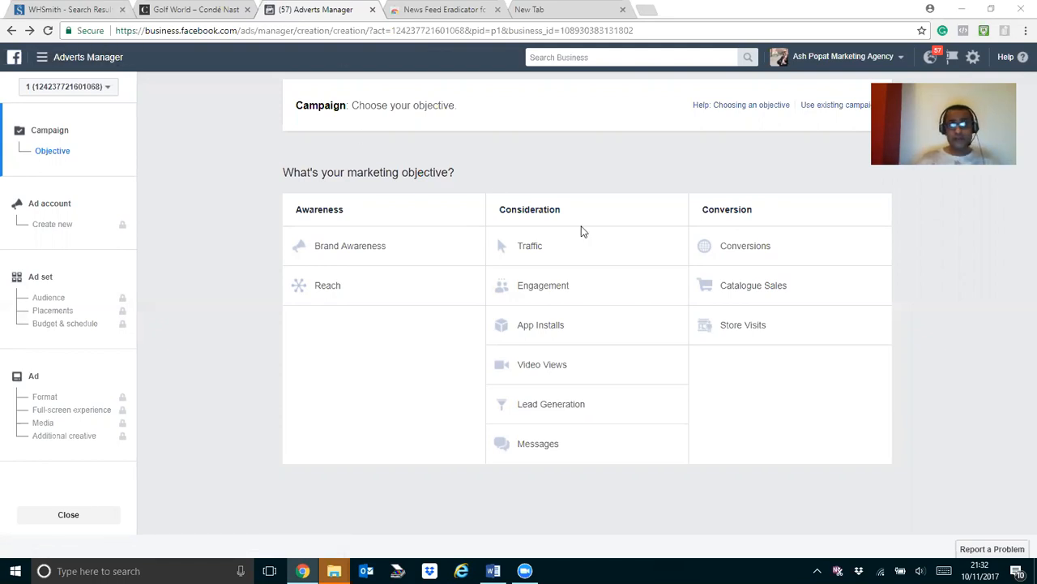
Open Audience Insights and start a new audience based on everyone on Facebook
click(59, 64)
click(110, 286)
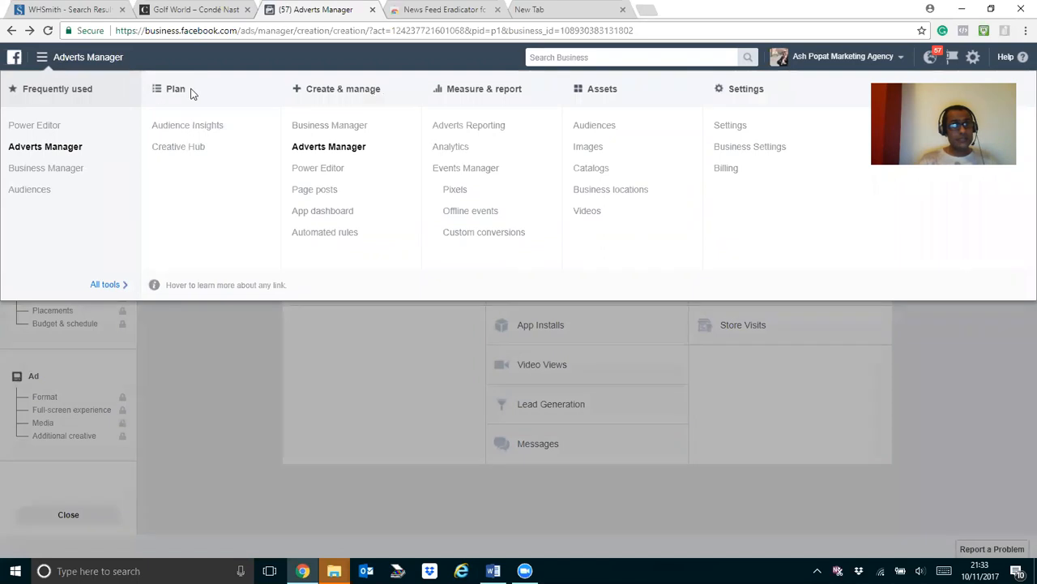
click(195, 125)
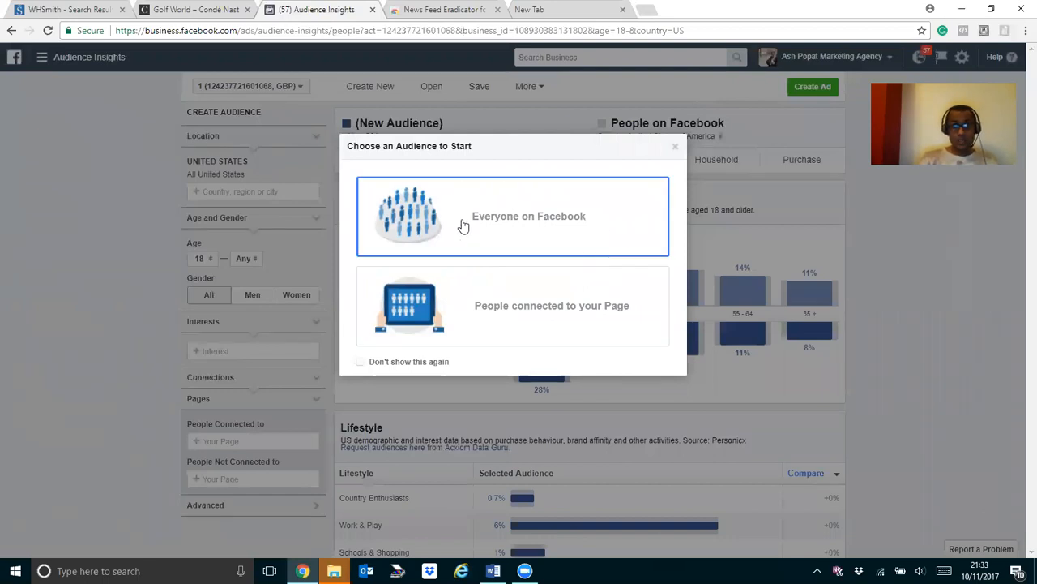
click(530, 227)
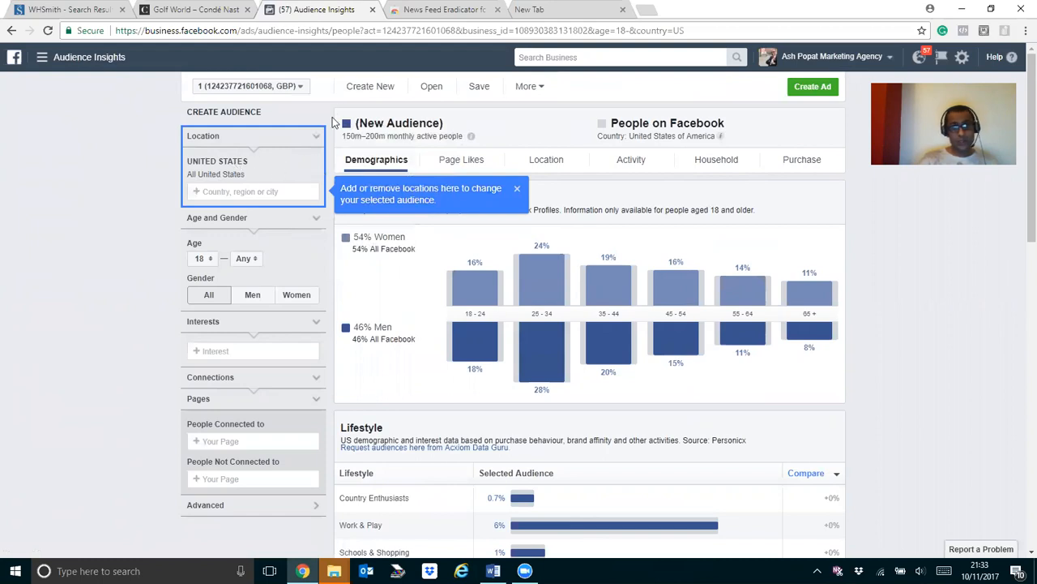
Replace the audience location United States with United Kingdom
mouse_move(683, 263)
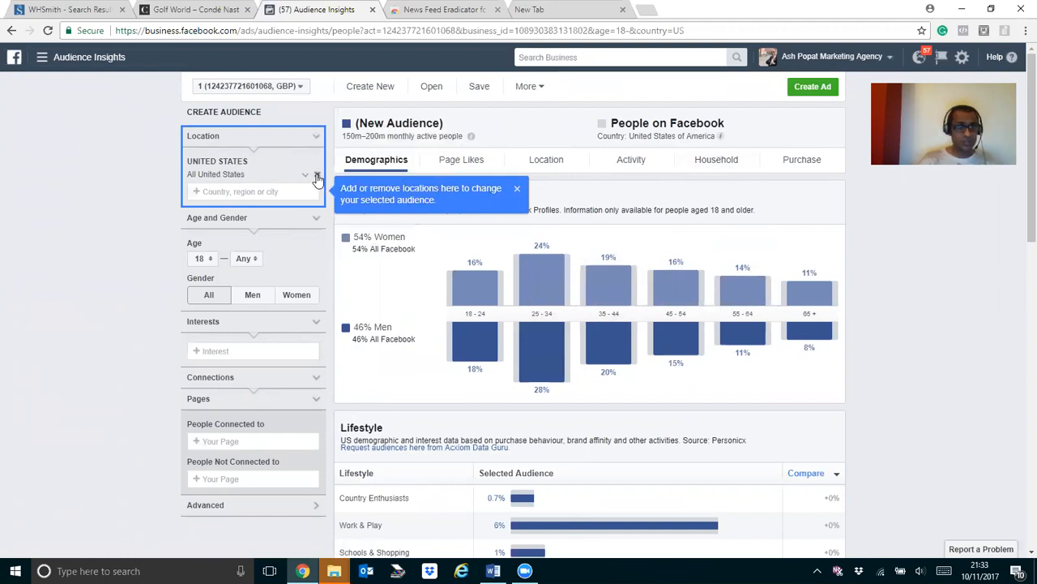
click(317, 174)
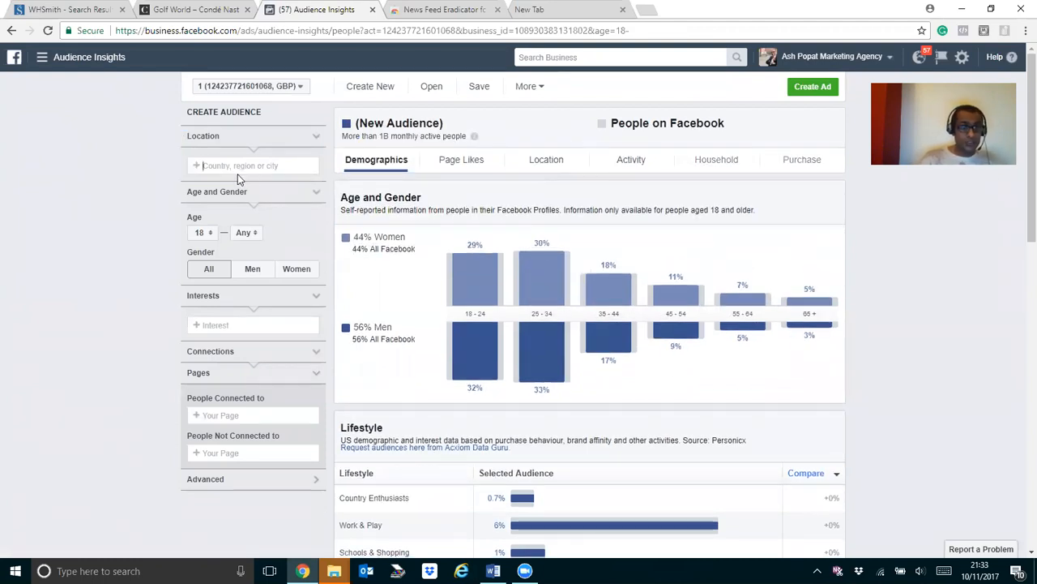
text(united king)
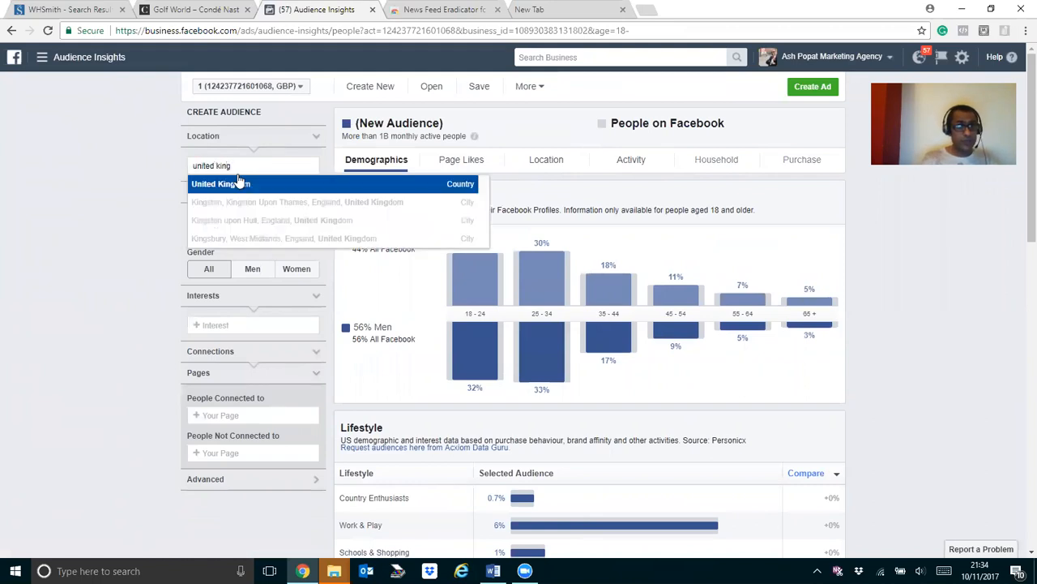
click(239, 184)
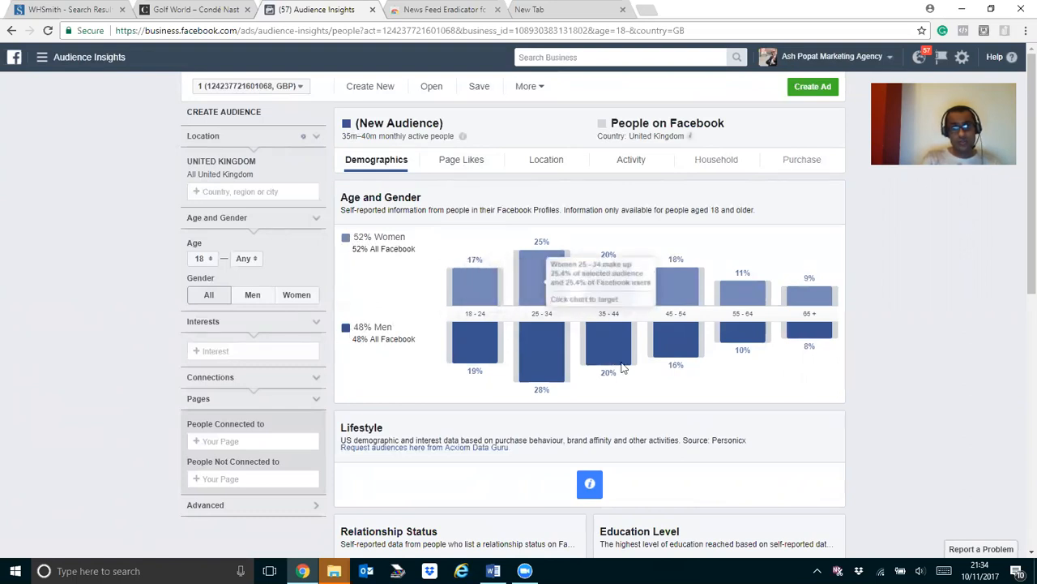
Examine the United Kingdom audience's age and gender, relationship status, education level and job title breakdowns
mouse_move(560, 296)
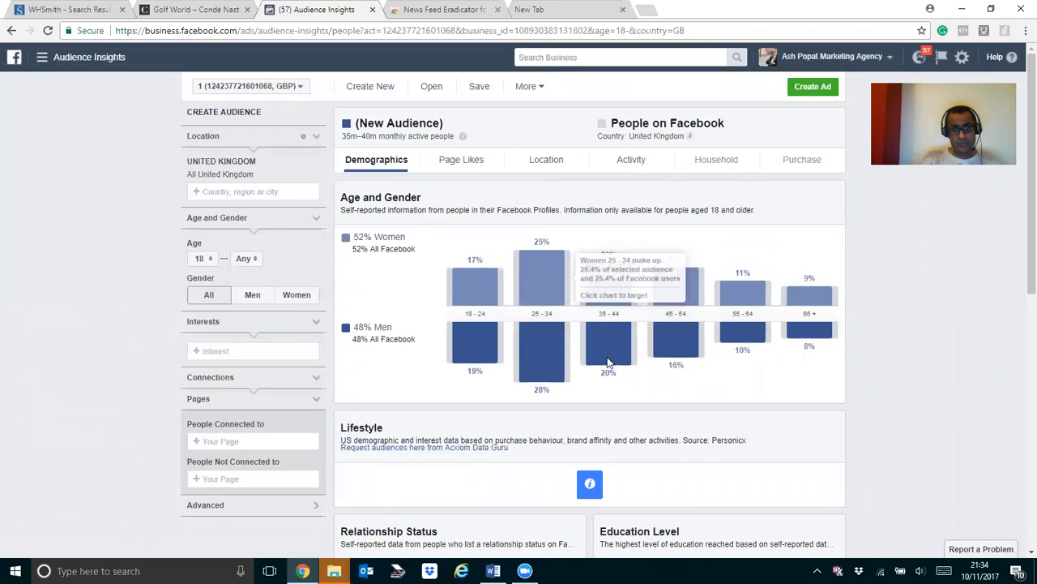
mouse_move(551, 338)
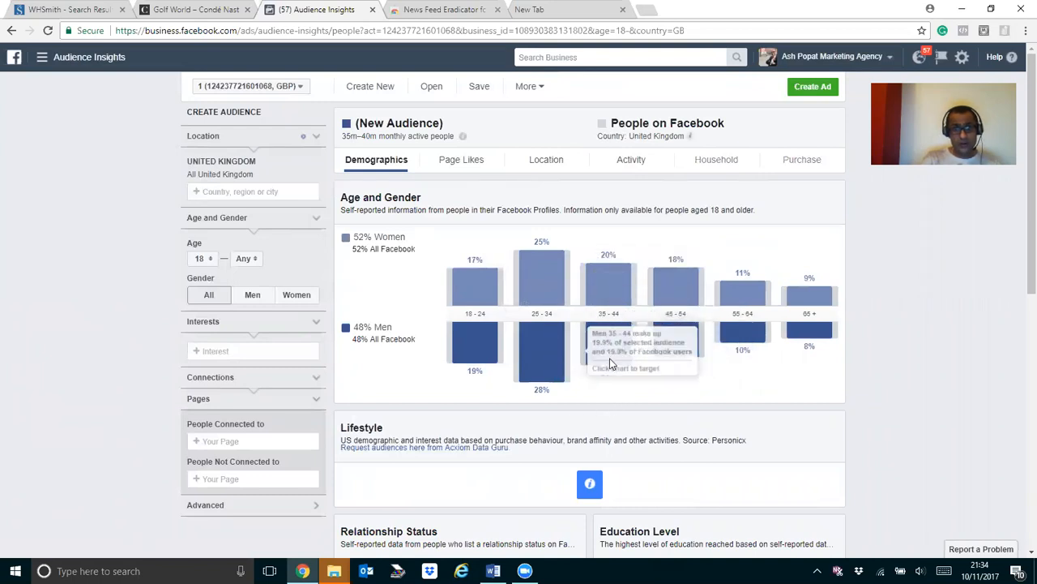
mouse_move(619, 319)
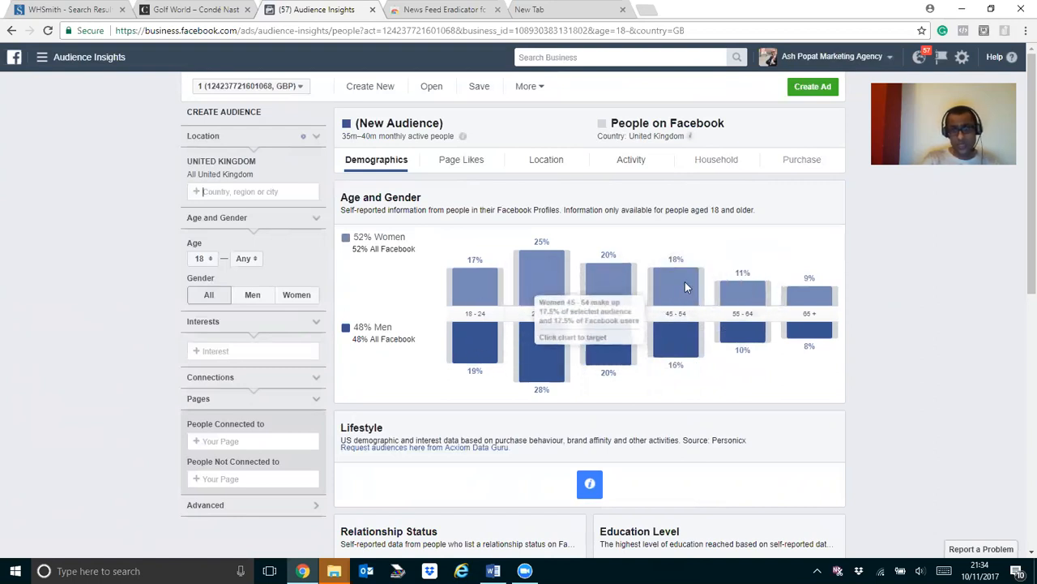
mouse_move(684, 287)
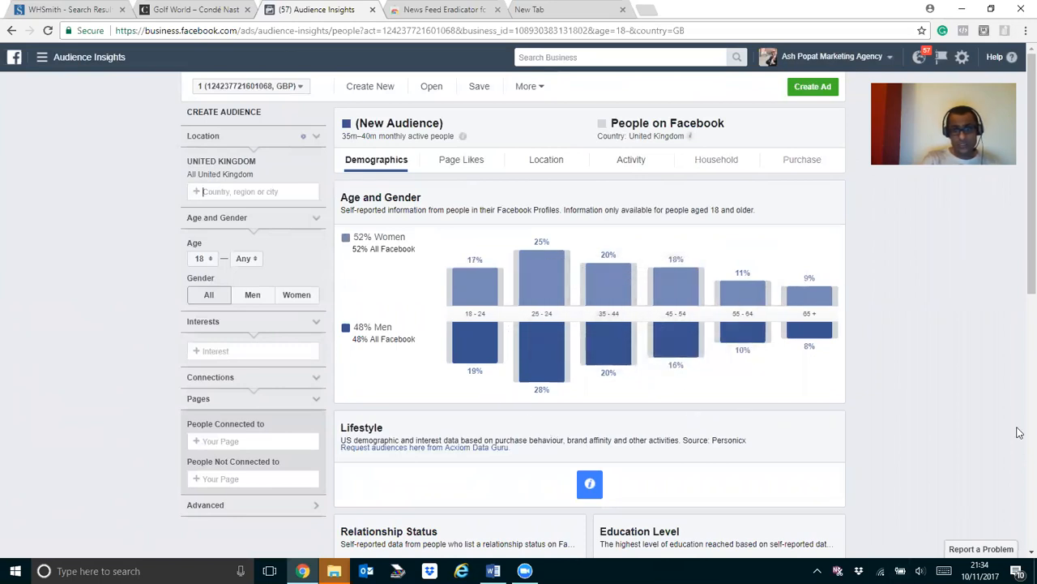
scroll(1005, 421, down, 3)
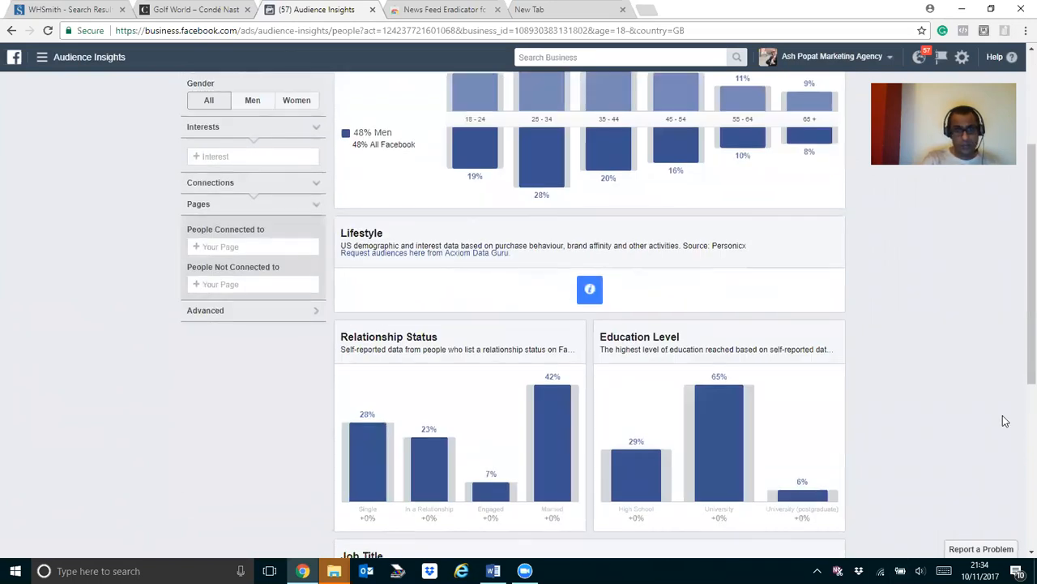
scroll(1005, 421, down, 3)
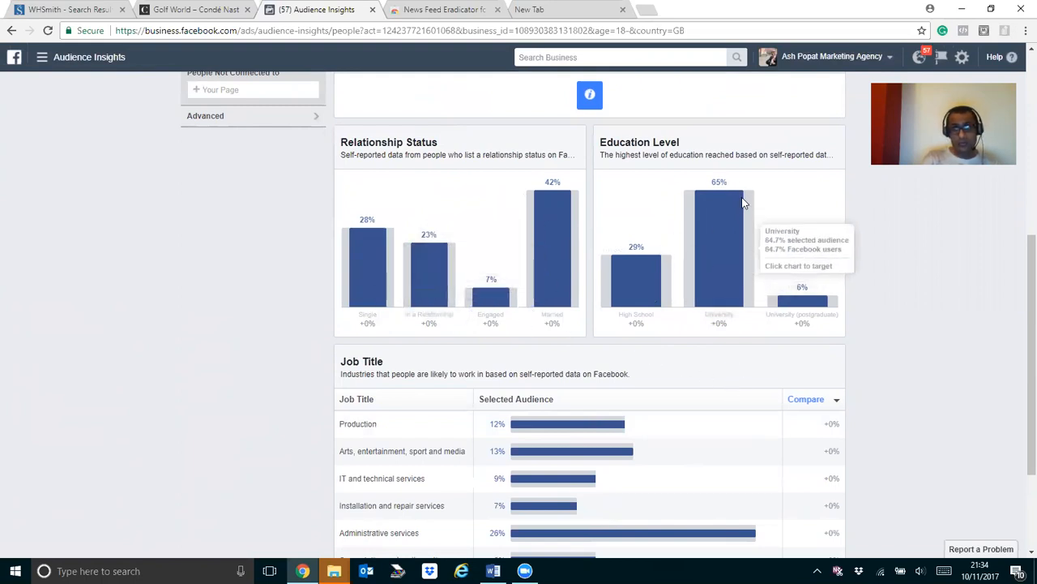
scroll(769, 361, down, 2)
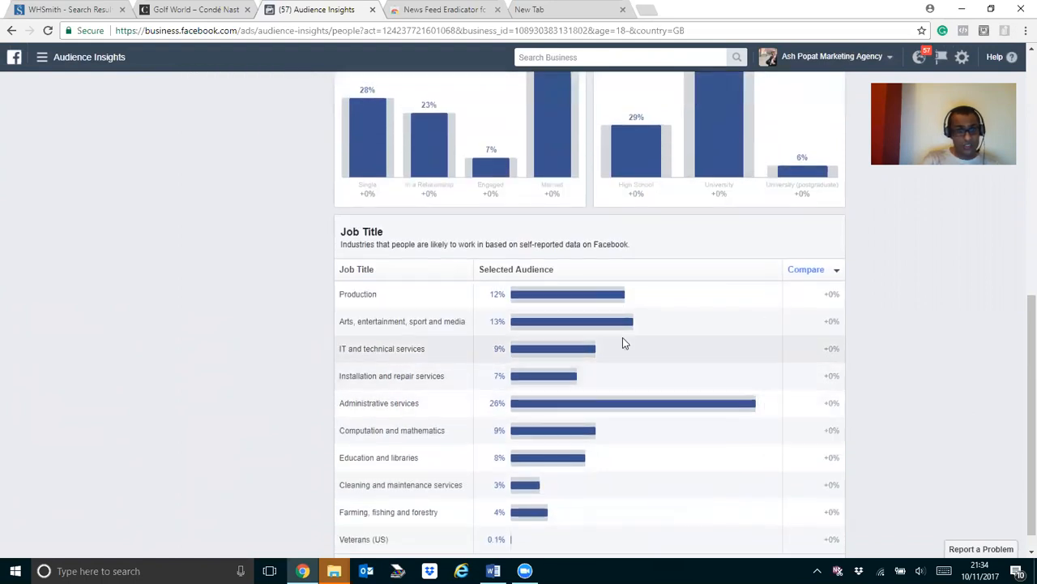
mouse_move(620, 397)
scroll(620, 398, up, 6)
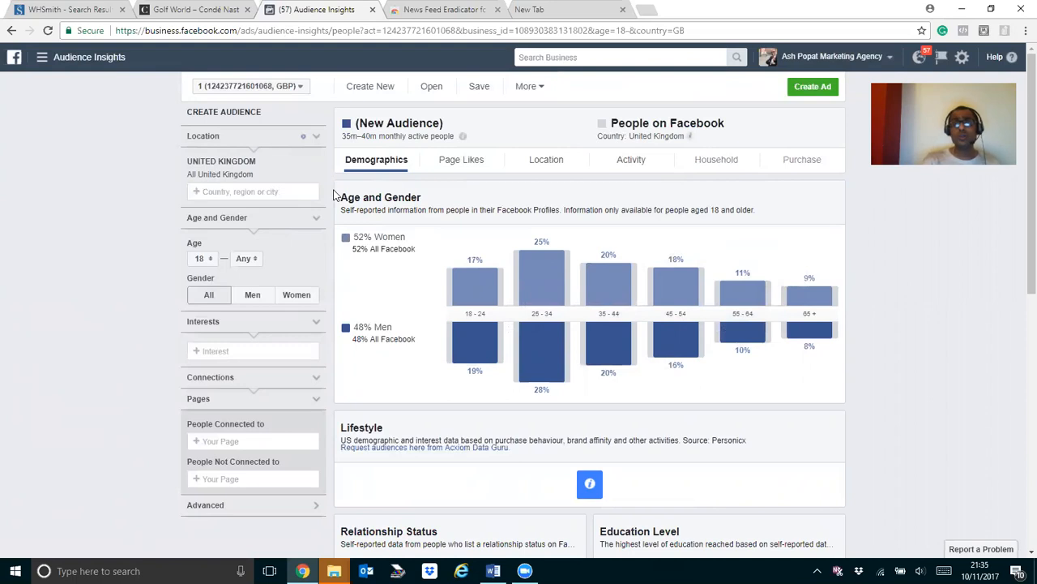
Search the interests for "vegan" and add Veganism to the audience
click(313, 191)
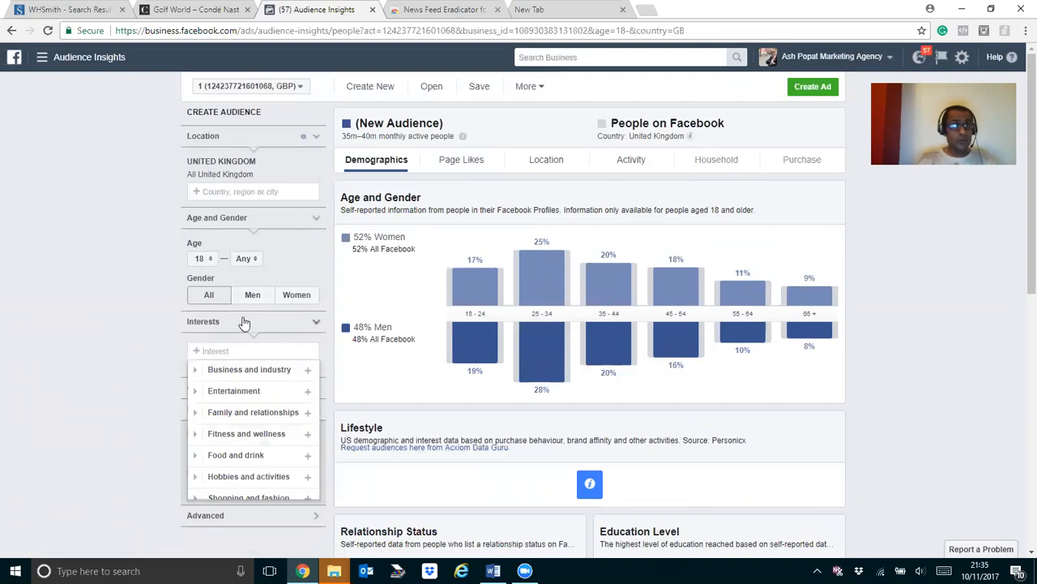
text(vegan)
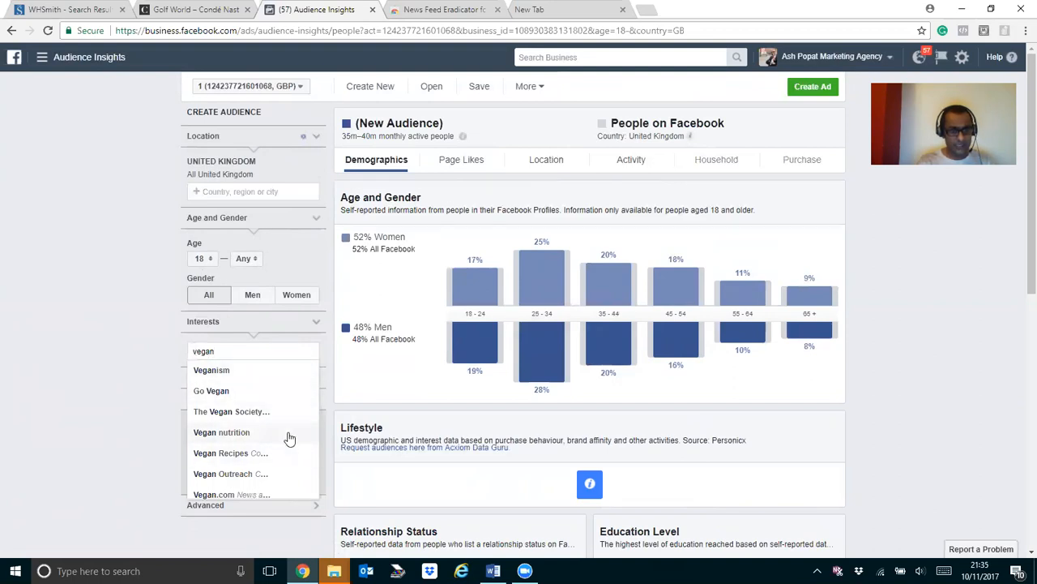
scroll(284, 434, down, 1)
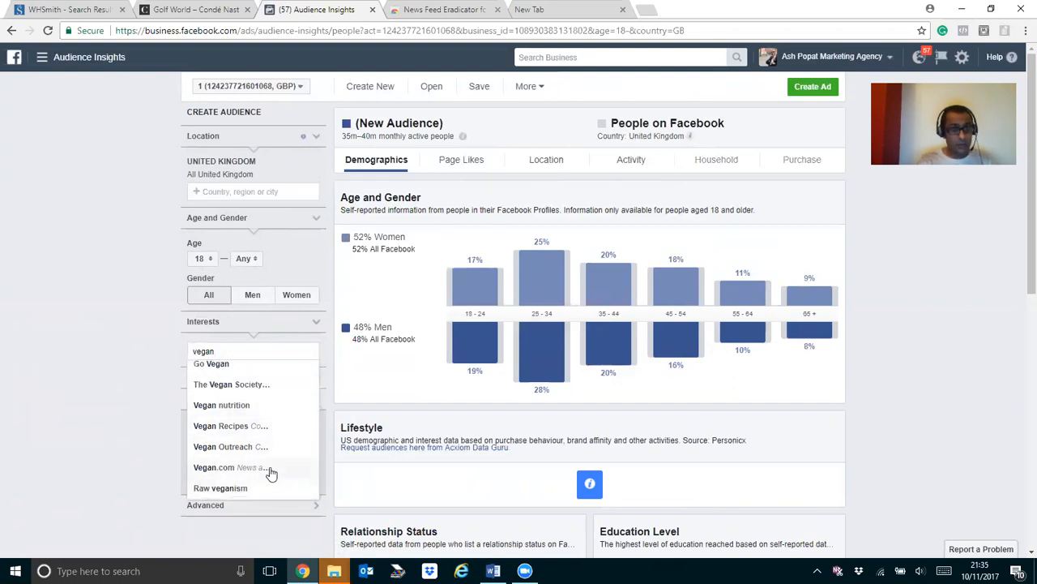
scroll(269, 416, up, 1)
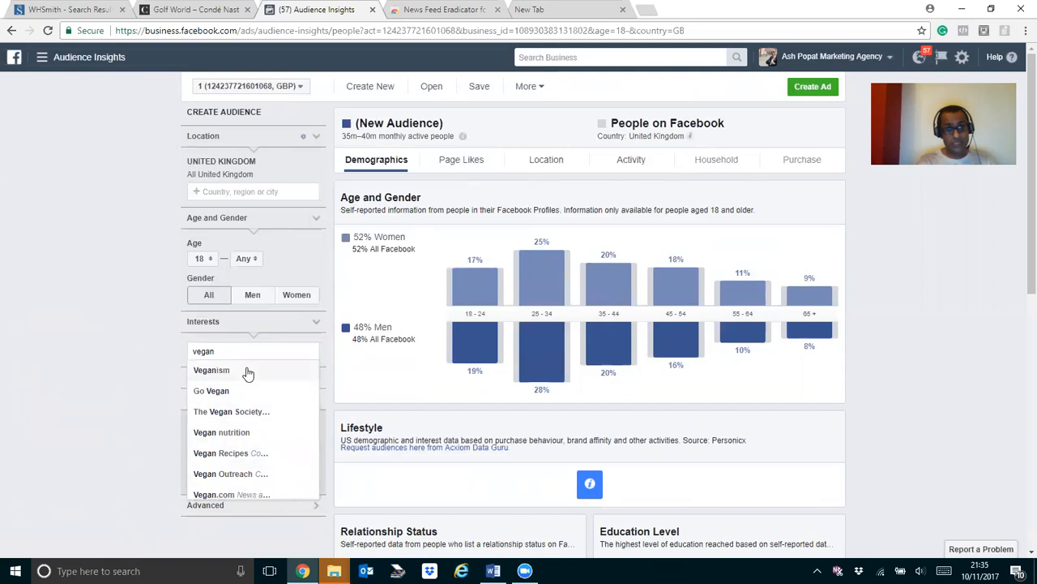
click(248, 372)
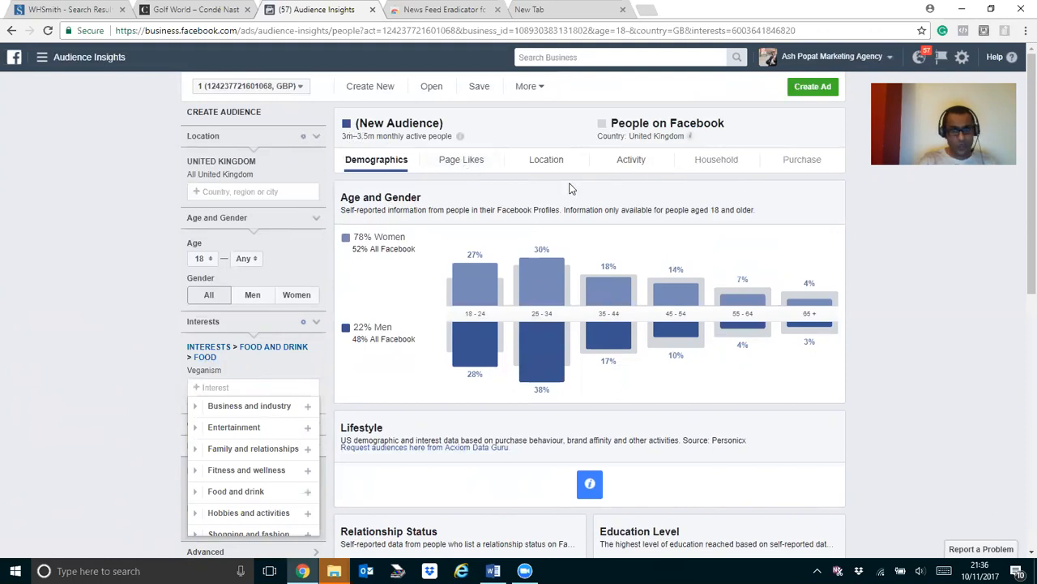
Examine how the Veganism audience's age, gender, relationship status, education level and job titles compare with Facebook users overall
scroll(571, 188, down, 3)
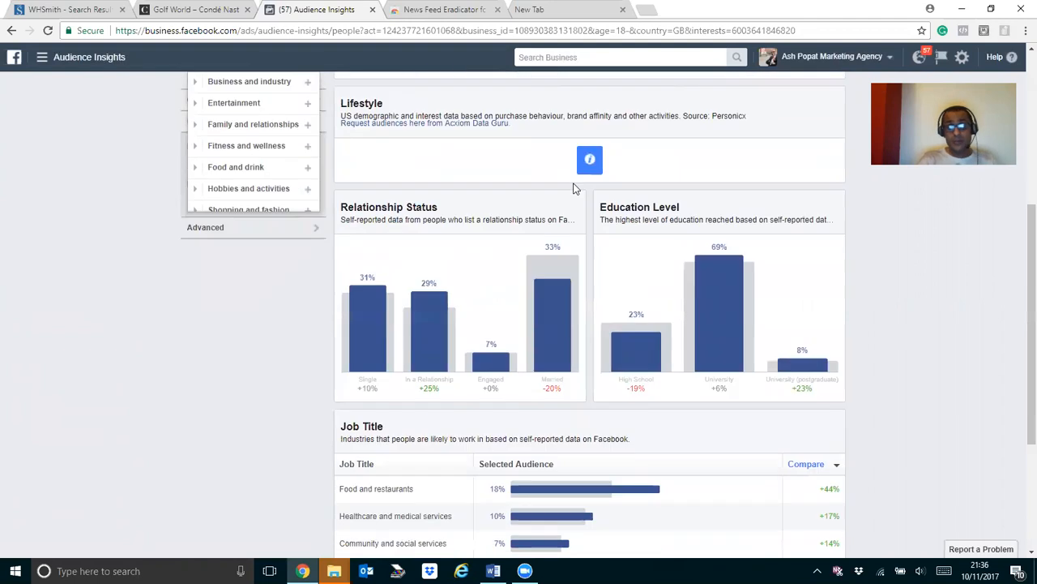
scroll(573, 188, up, 2)
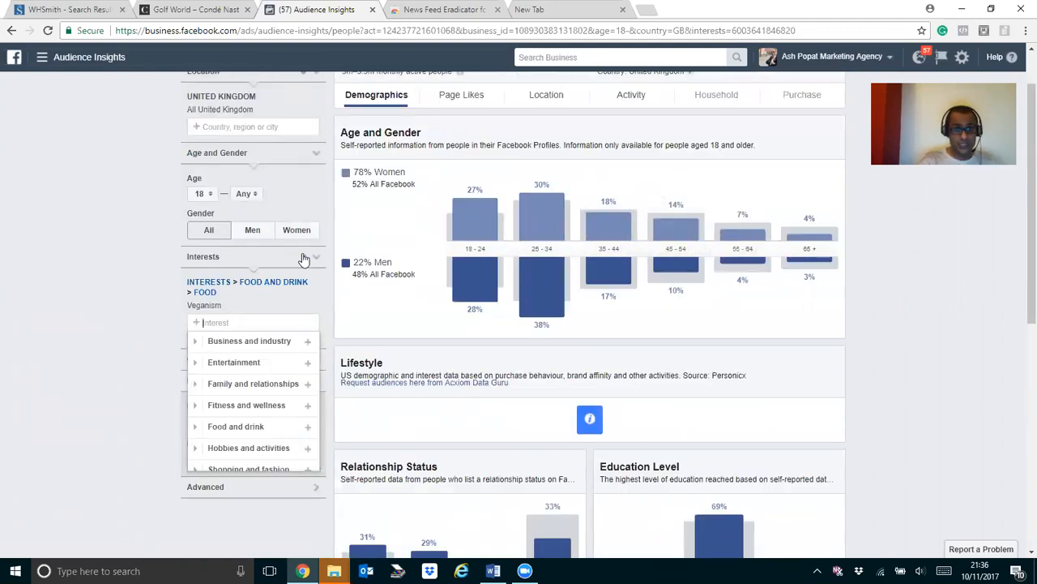
scroll(423, 208, up, 1)
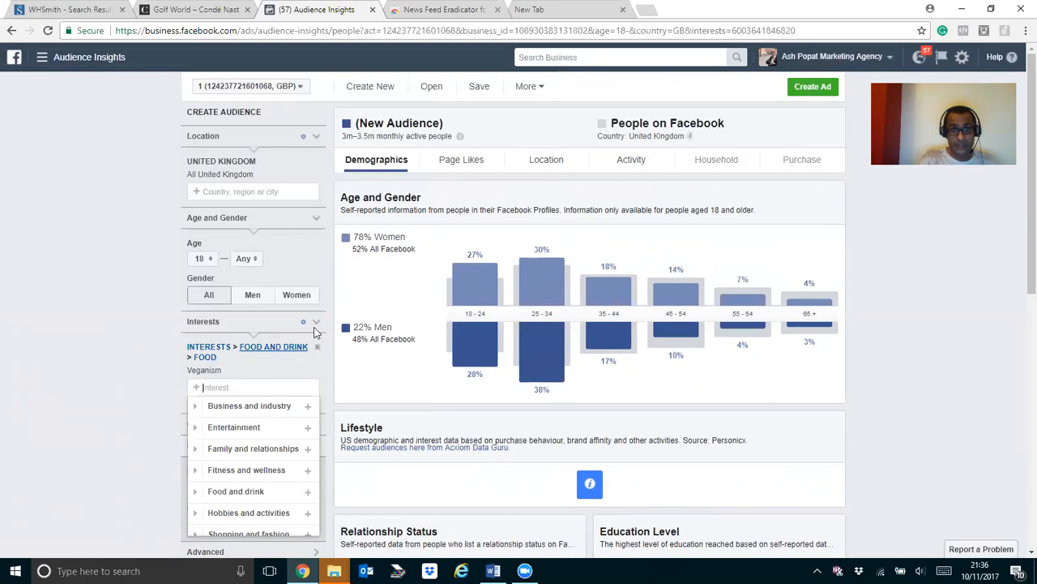
mouse_move(564, 289)
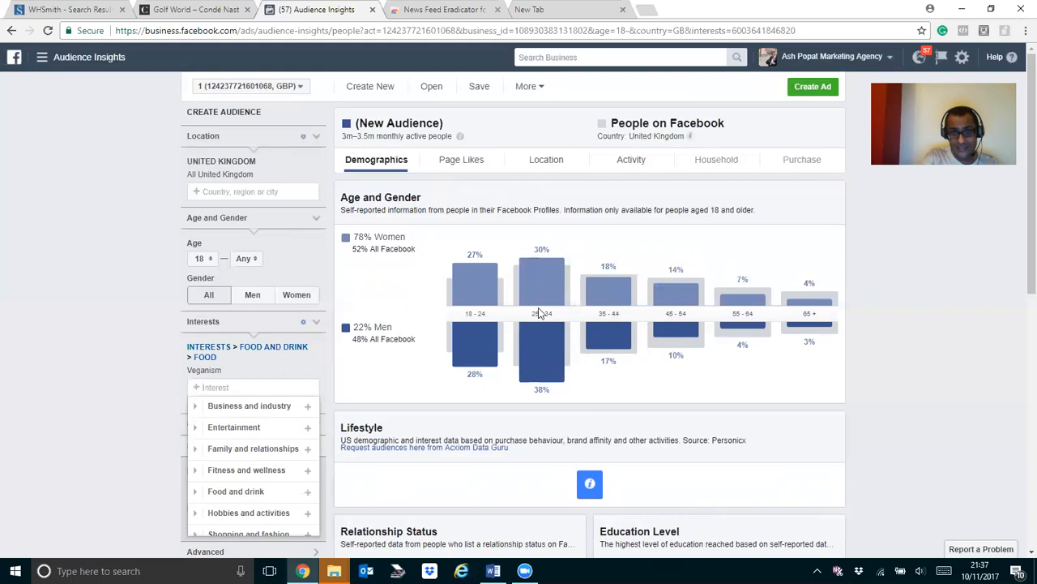
scroll(521, 307, down, 5)
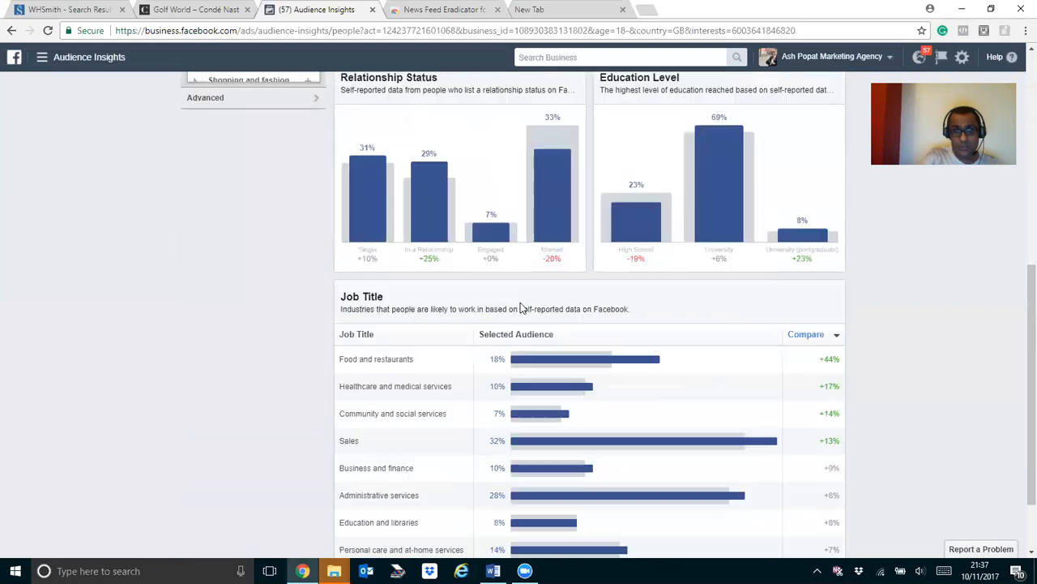
scroll(521, 306, up, 1)
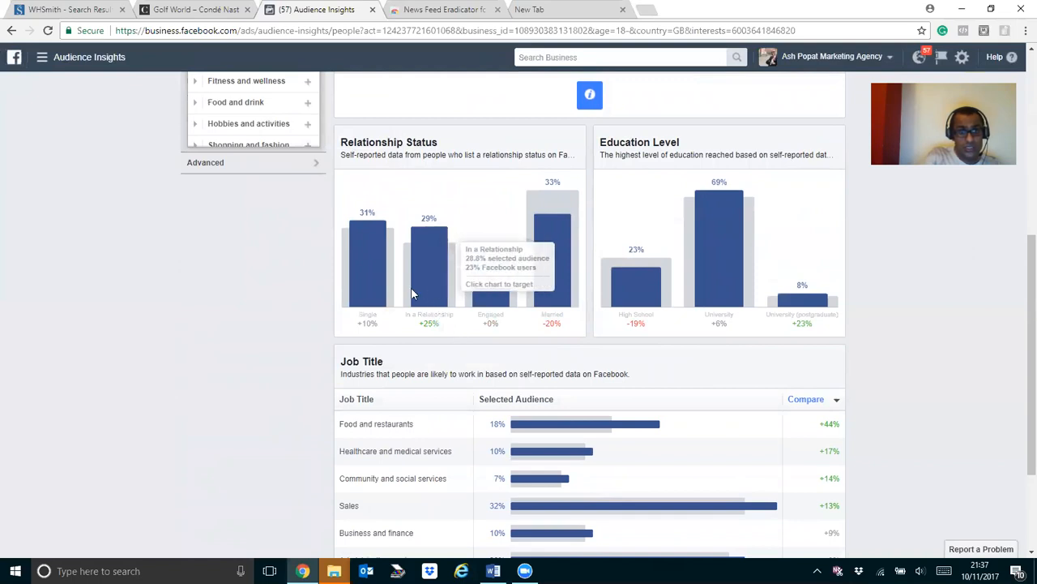
mouse_move(373, 326)
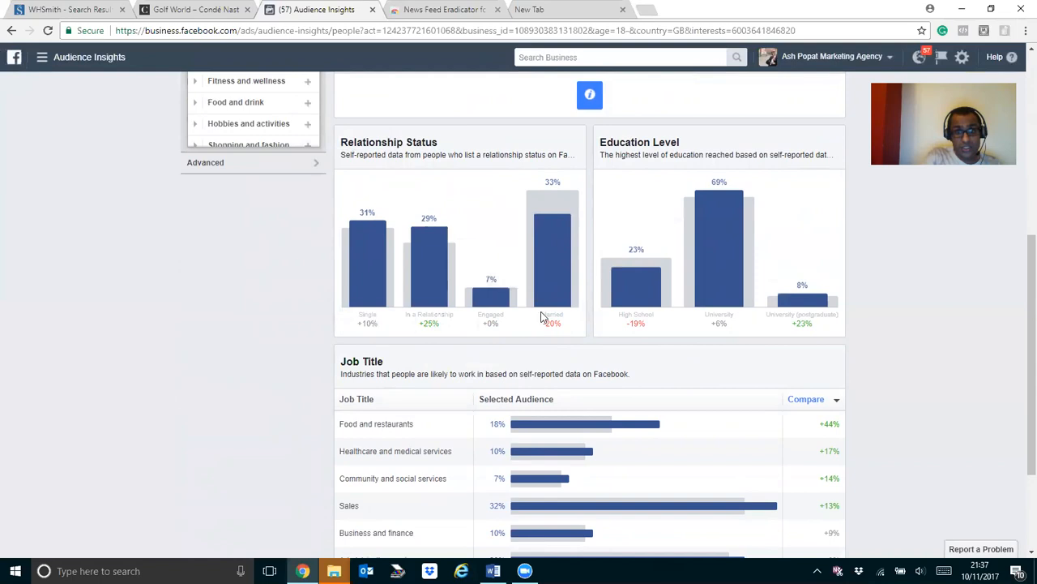
mouse_move(544, 299)
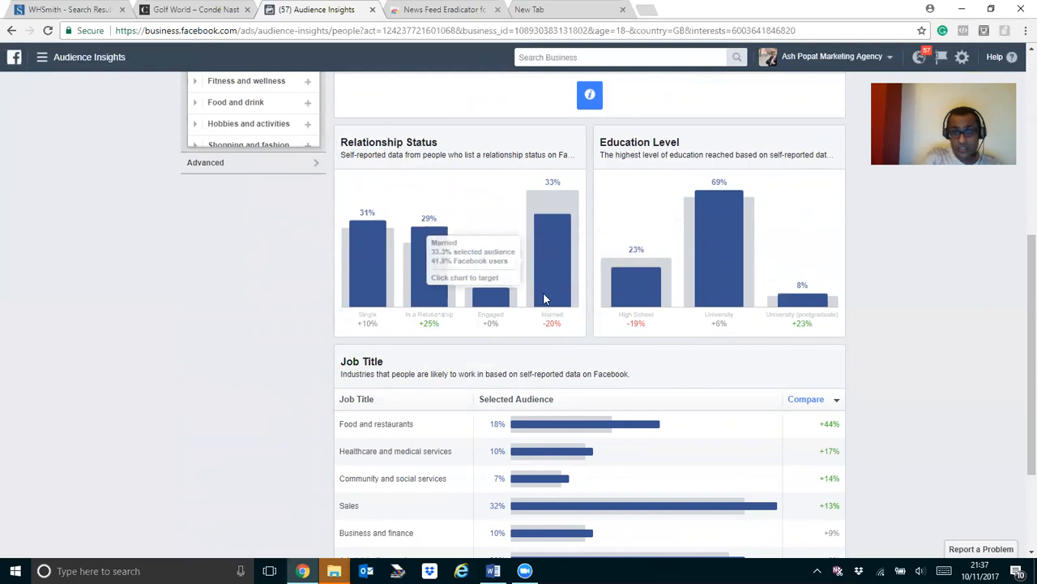
mouse_move(778, 290)
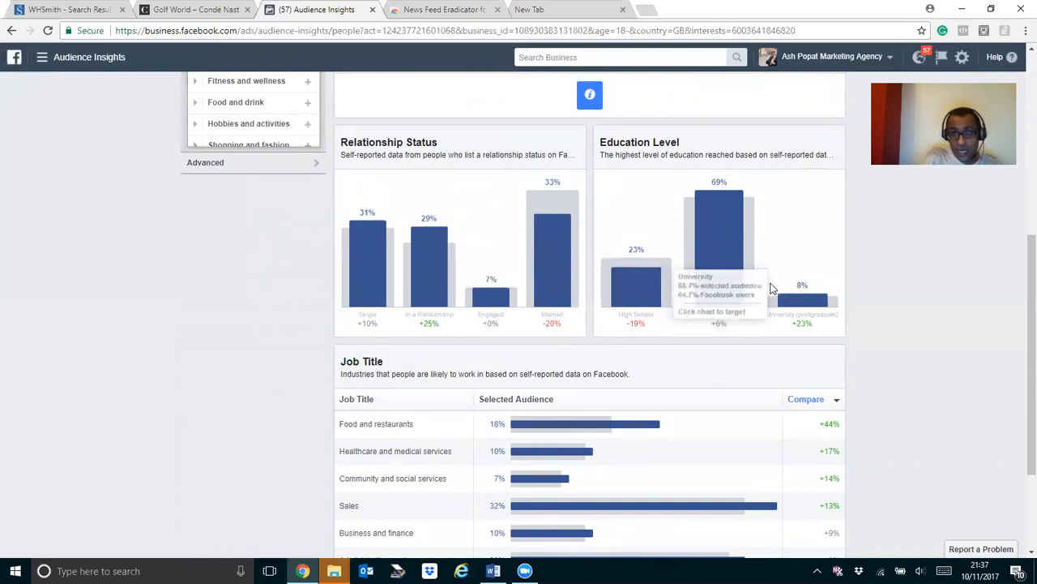
scroll(822, 302, down, 1)
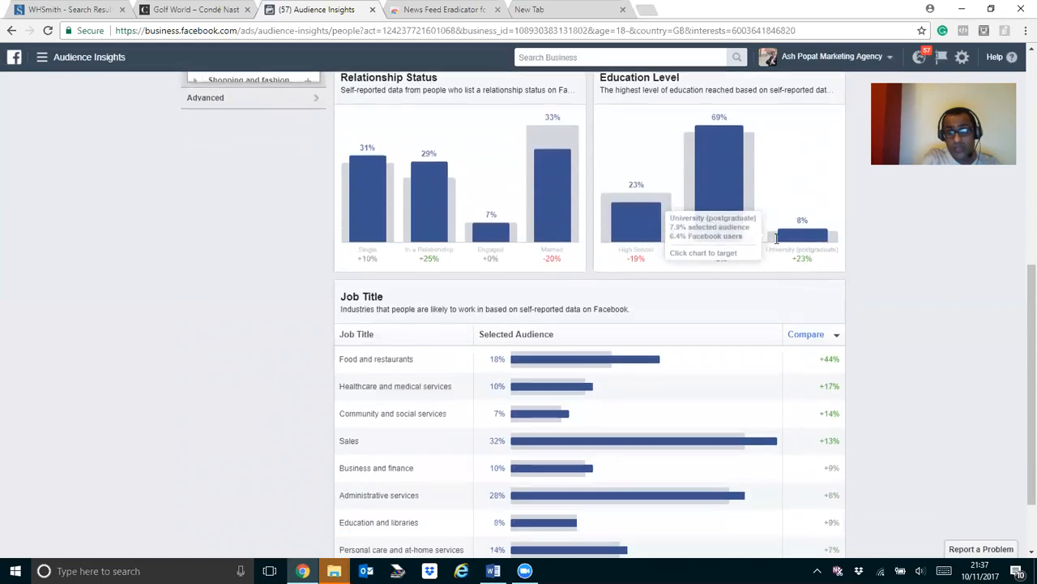
mouse_move(713, 184)
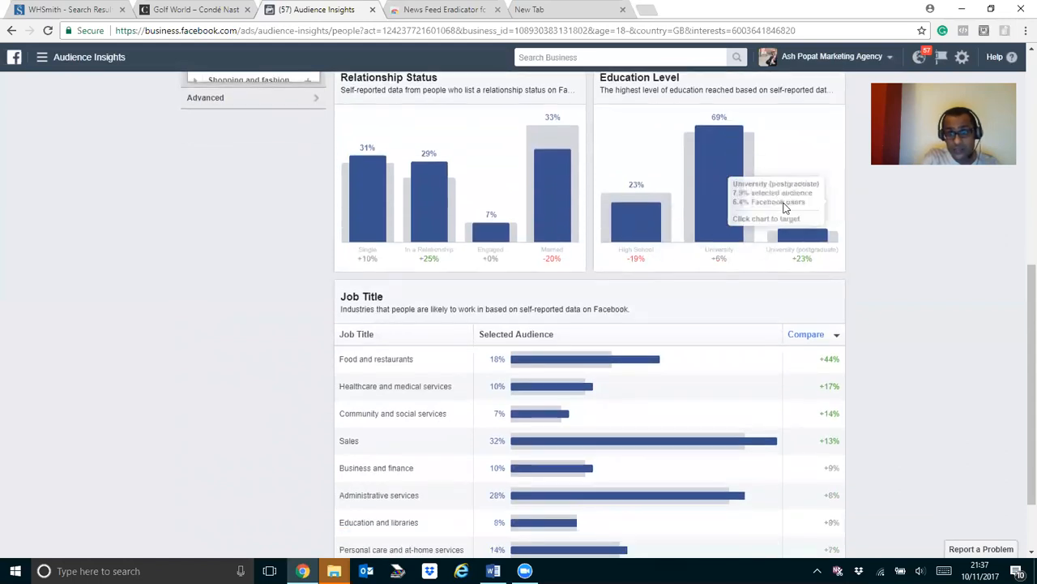
mouse_move(819, 238)
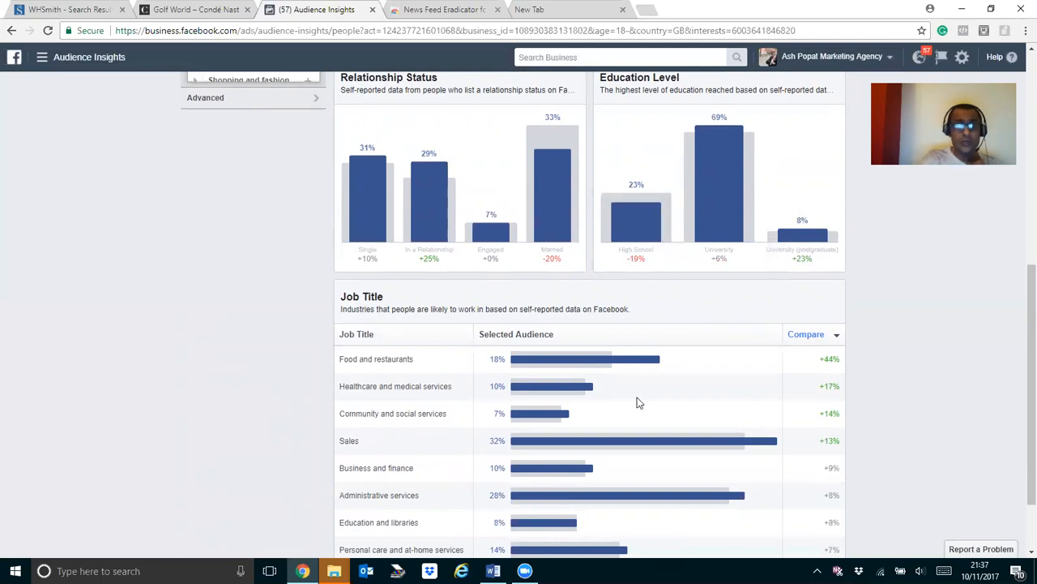
scroll(632, 389, down, 1)
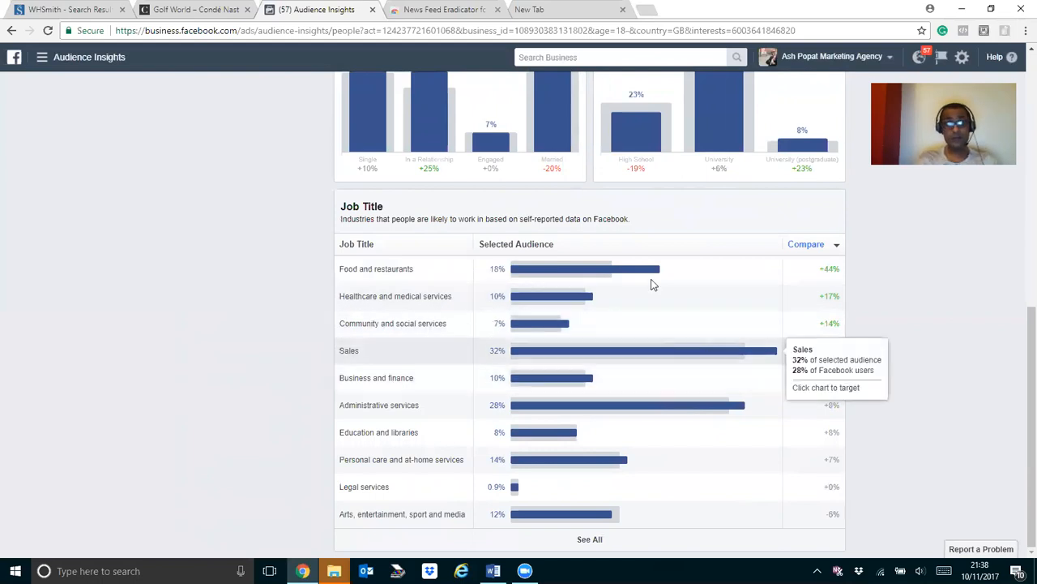
mouse_move(652, 281)
Display the Page Likes insights for the Veganism audience
scroll(646, 300, up, 10)
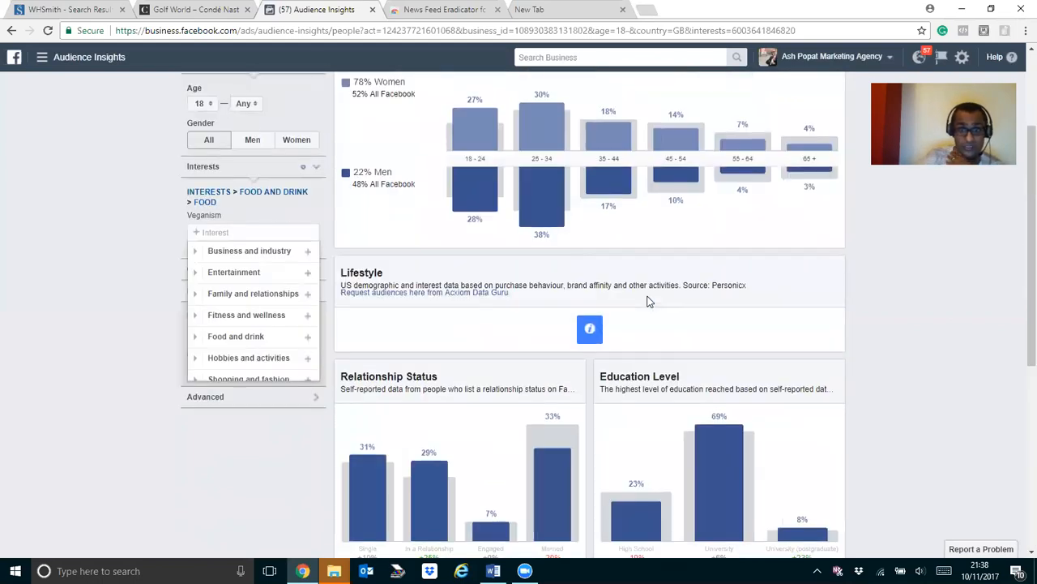
click(466, 162)
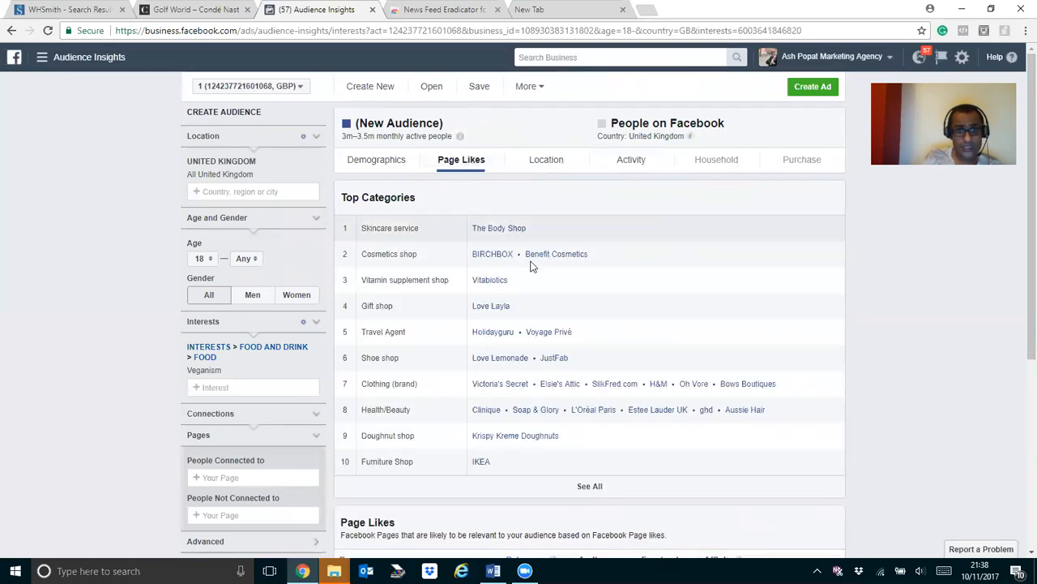
Examine the Veganism audience's top page categories and the relevance and affinity ranking of its liked pages
scroll(613, 343, down, 4)
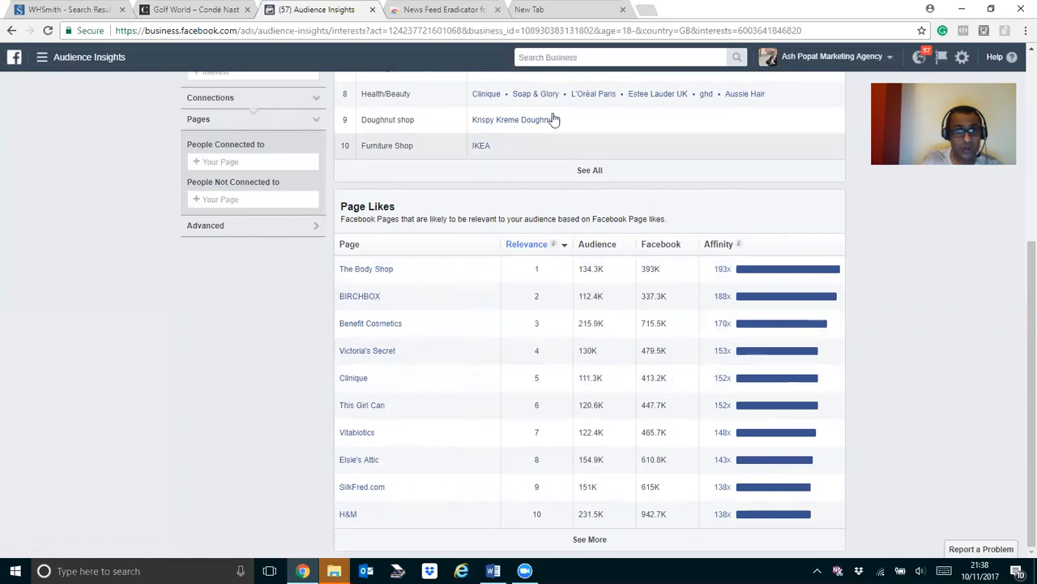
scroll(587, 228, up, 4)
scroll(597, 239, down, 3)
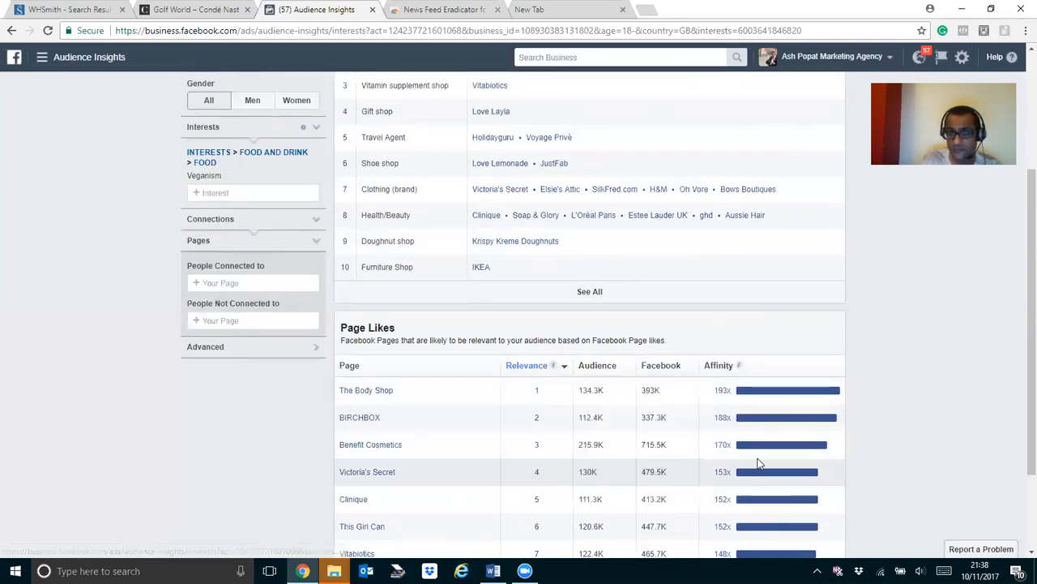
scroll(740, 466, down, 2)
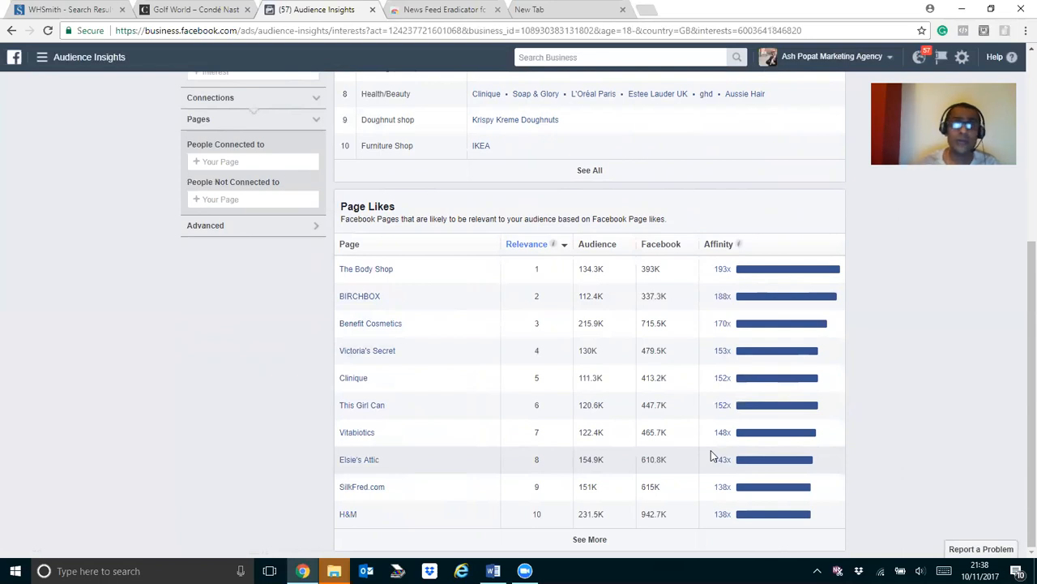
scroll(693, 381, up, 4)
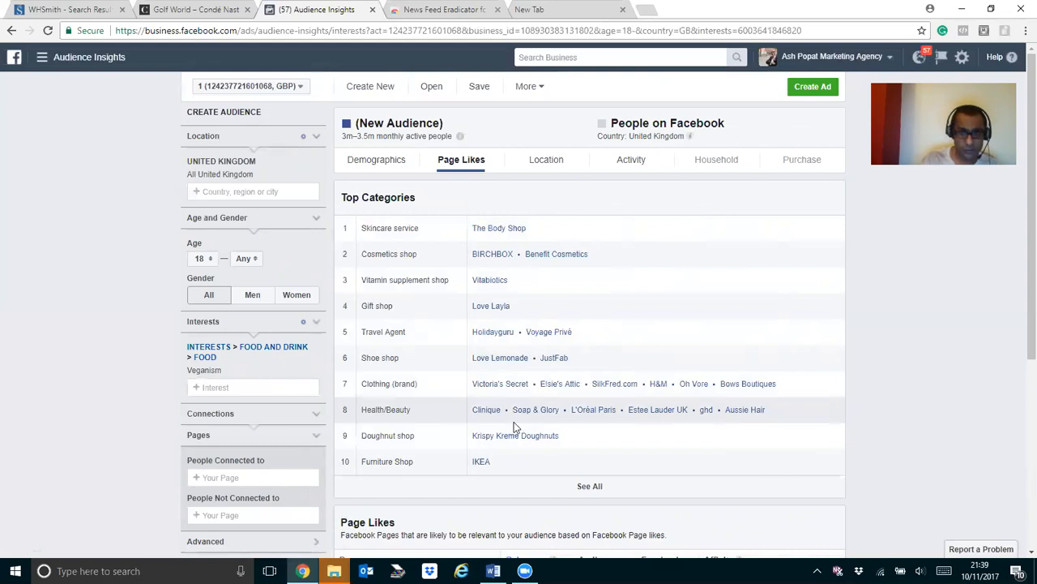
Display the Location insights and compare the Veganism audience's share in its top towns and cities
click(548, 162)
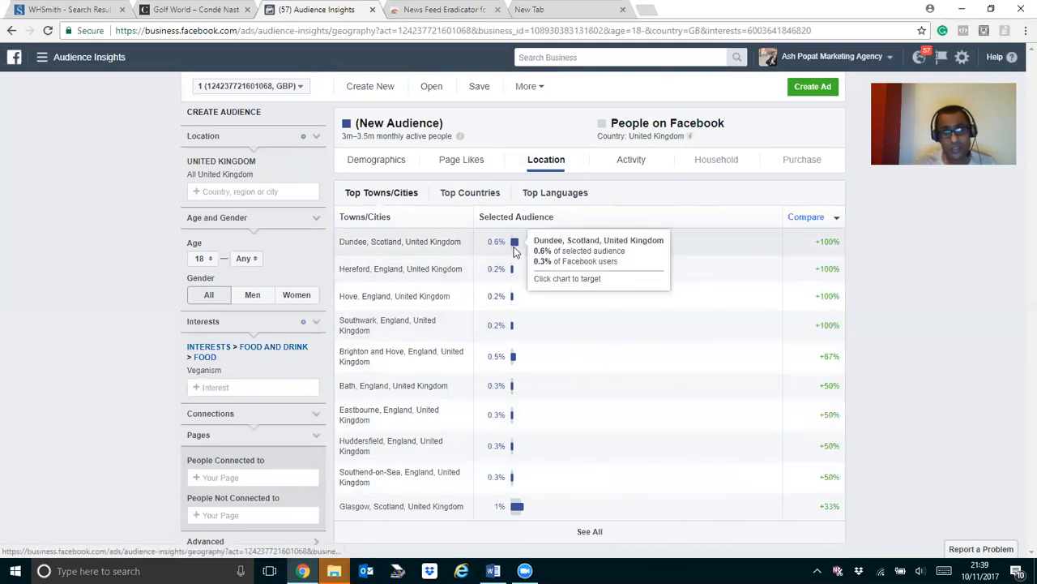
mouse_move(516, 245)
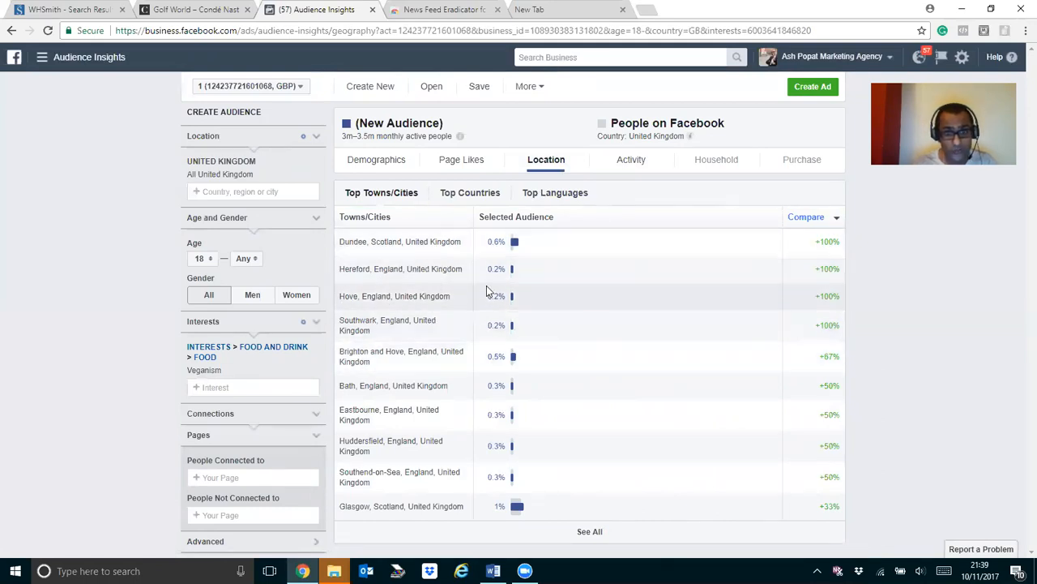
Display the Activity insights and compare pages liked, comments, posts liked, posts shared and adverts clicked with Facebook users overall
click(636, 163)
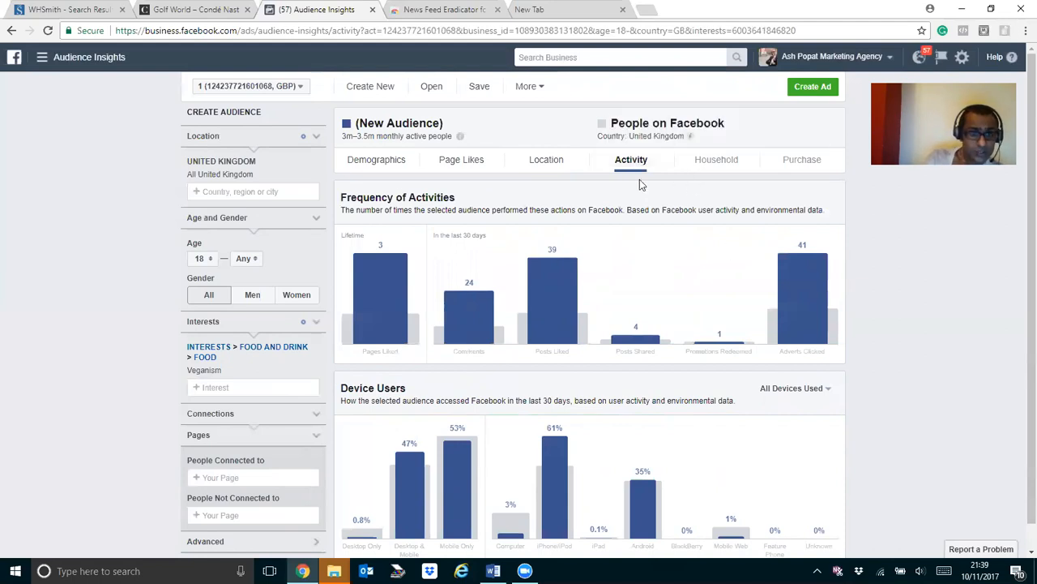
mouse_move(405, 323)
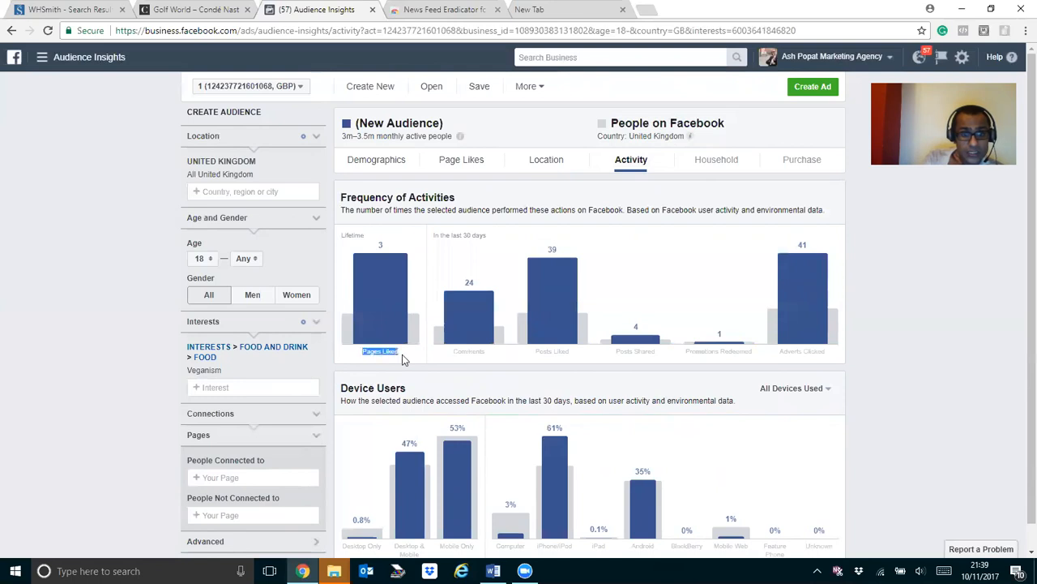
mouse_move(412, 303)
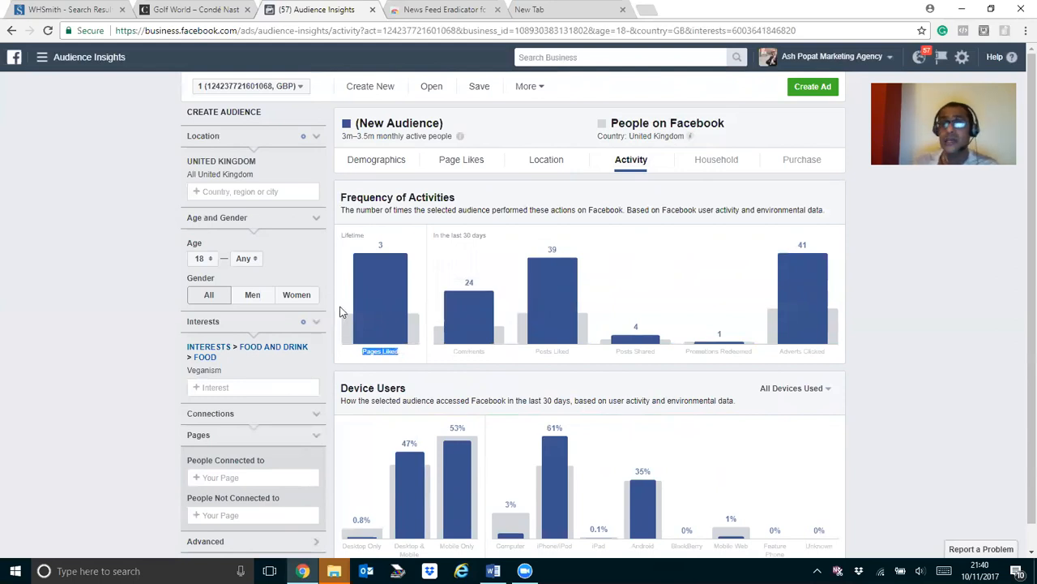
mouse_move(372, 336)
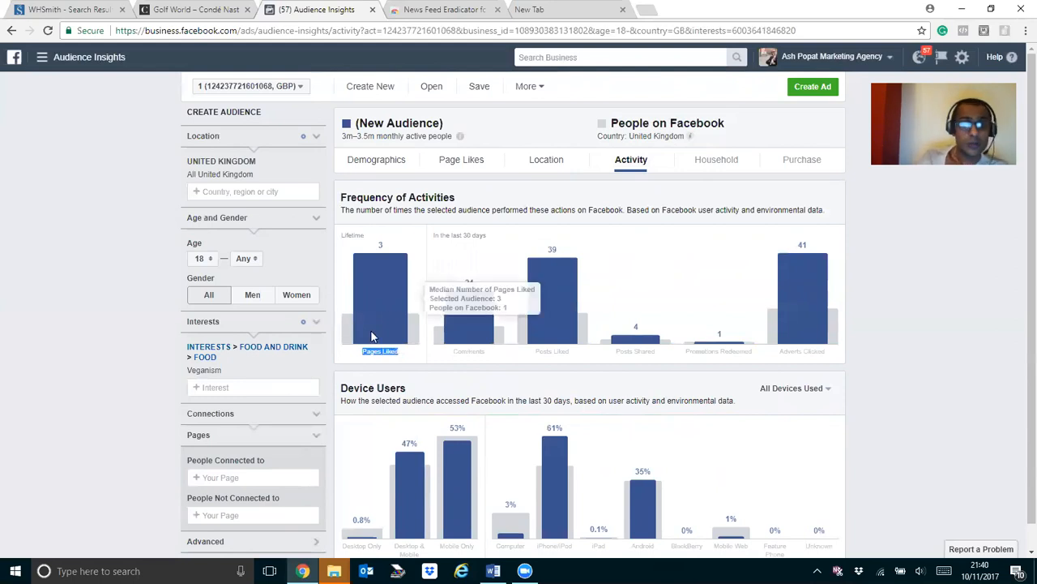
click(446, 357)
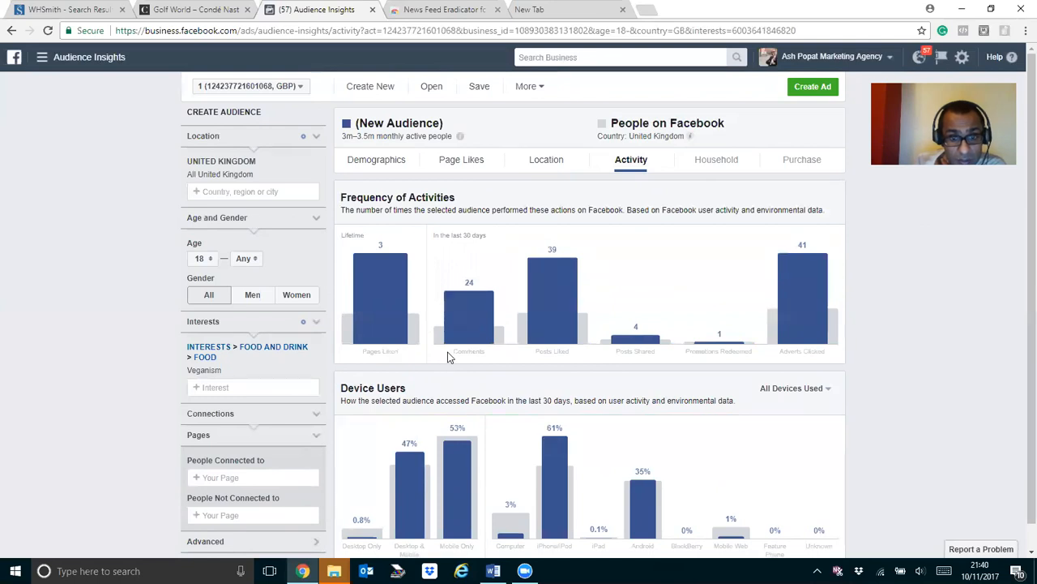
double_click(551, 351)
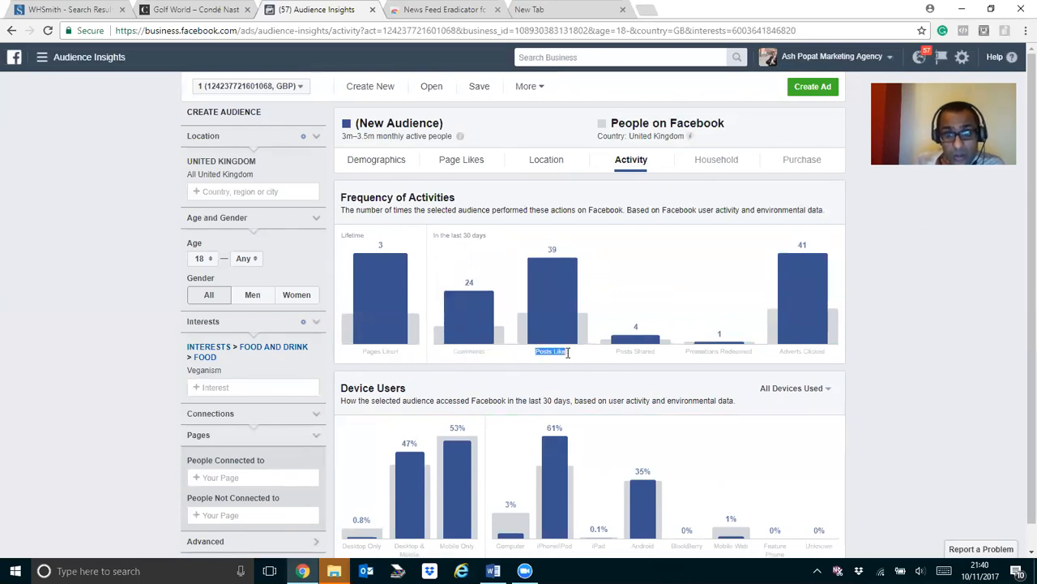
mouse_move(619, 350)
drag(619, 350, 659, 355)
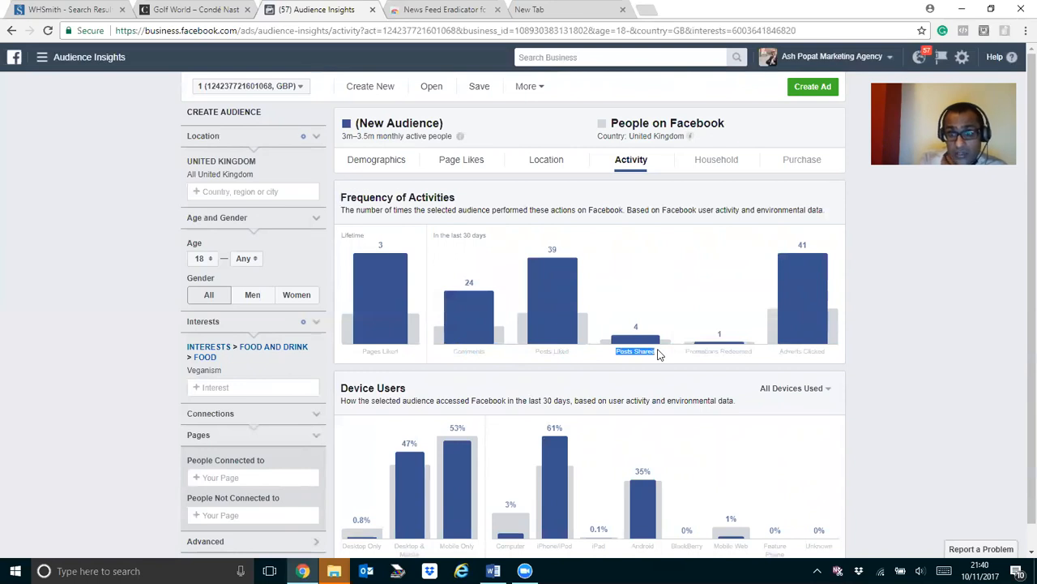
mouse_move(799, 314)
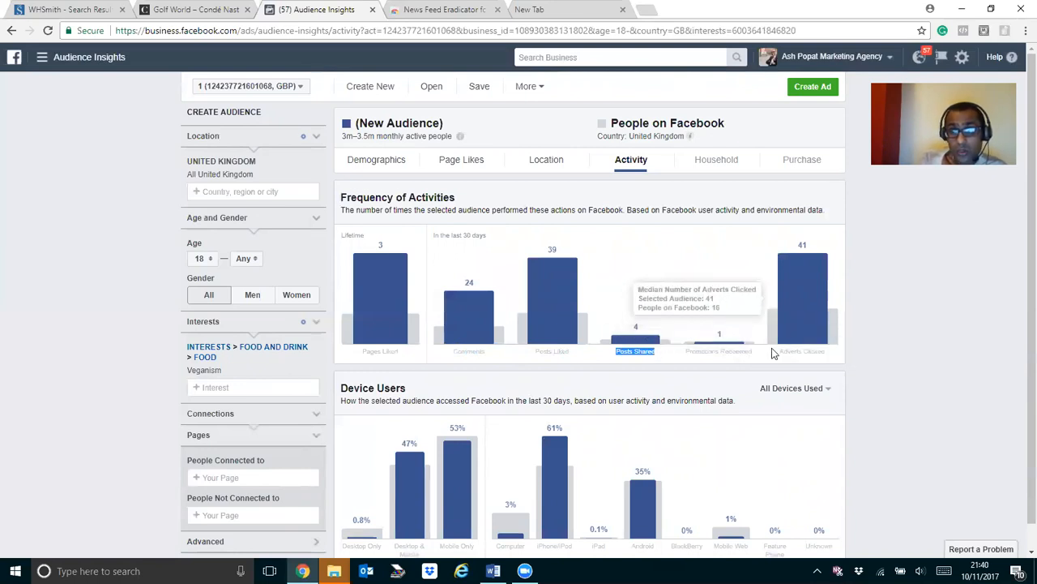
drag(777, 352, 807, 350)
mouse_move(801, 333)
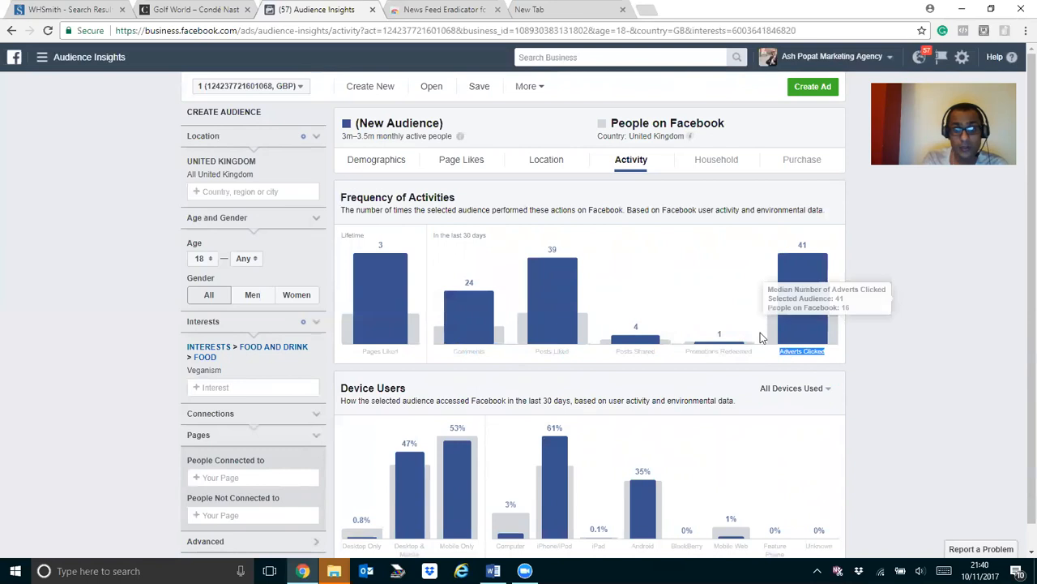
Examine the Veganism audience's device usage breakdown and try to display its Household insights
scroll(760, 332, down, 1)
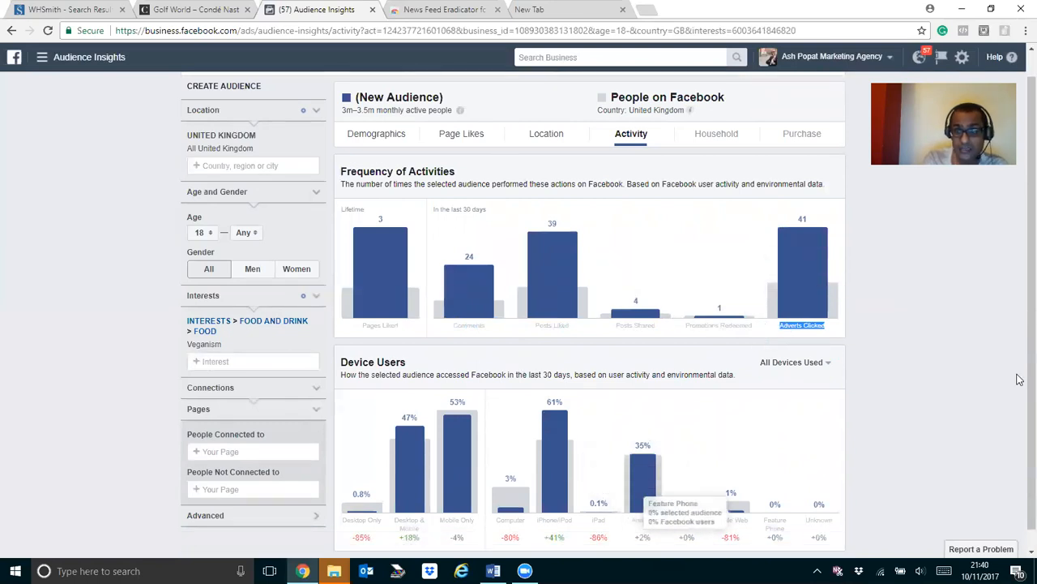
scroll(747, 473, down, 1)
scroll(863, 417, up, 1)
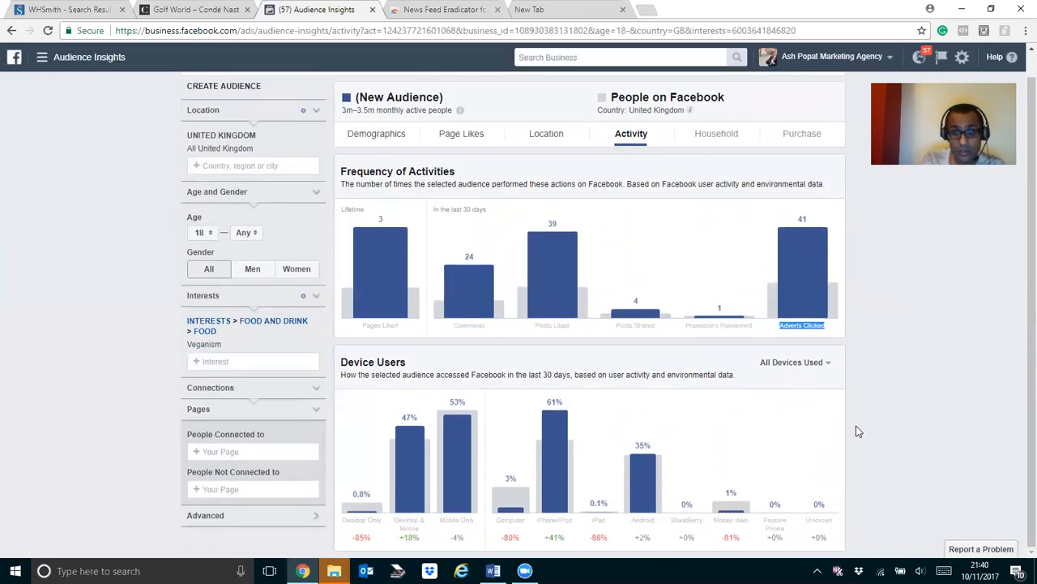
scroll(843, 442, down, 1)
scroll(509, 528, up, 1)
scroll(509, 528, down, 1)
scroll(462, 478, up, 1)
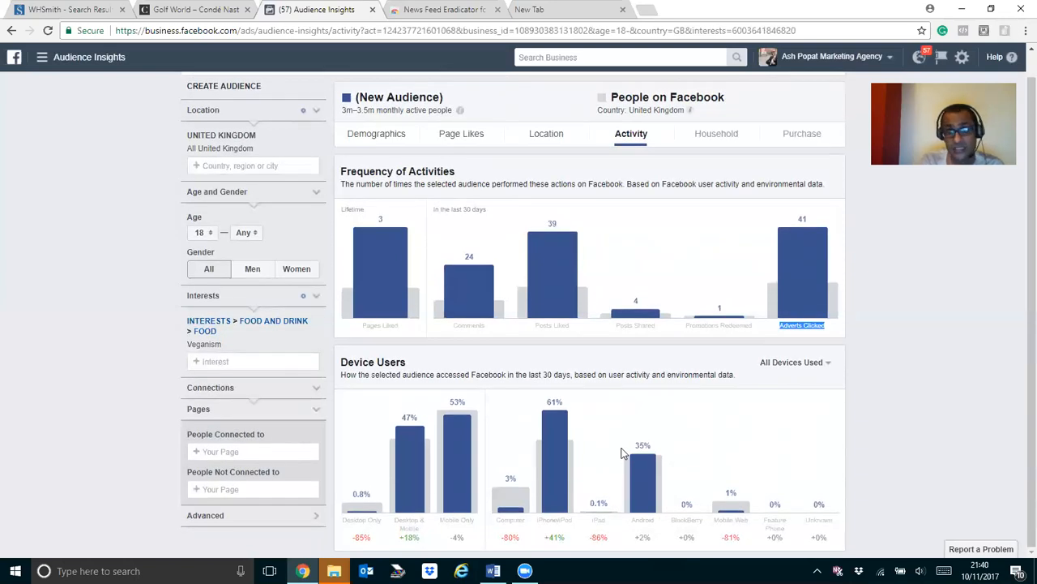
click(729, 136)
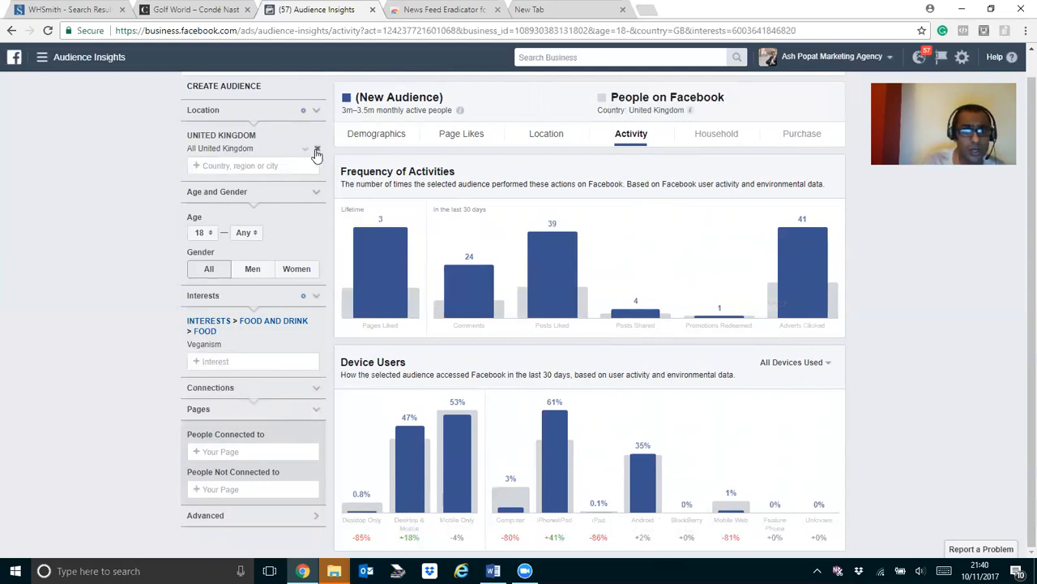
Replace the audience's United Kingdom location with the country United States
click(317, 148)
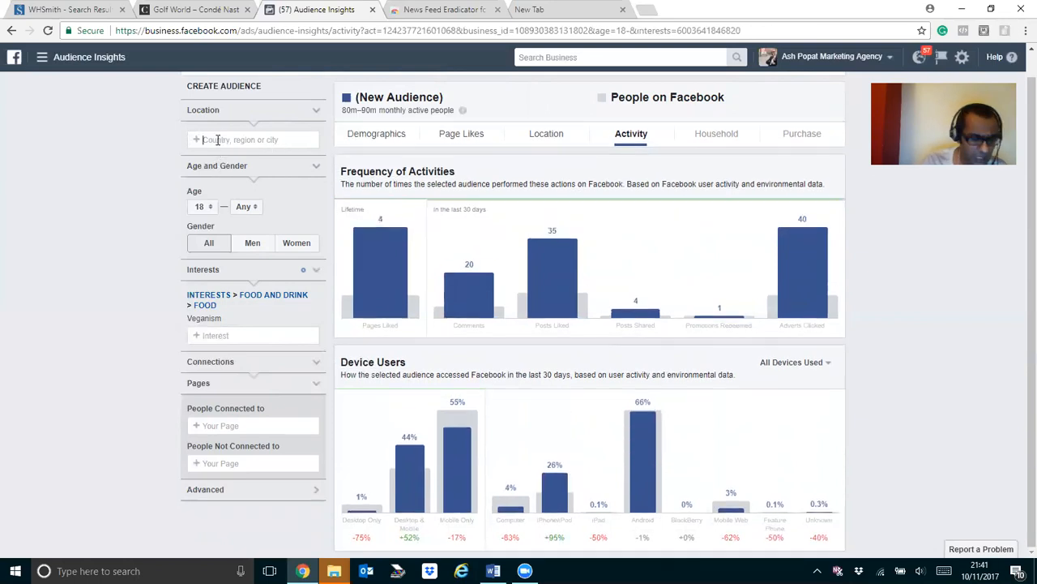
click(217, 139)
text(united states)
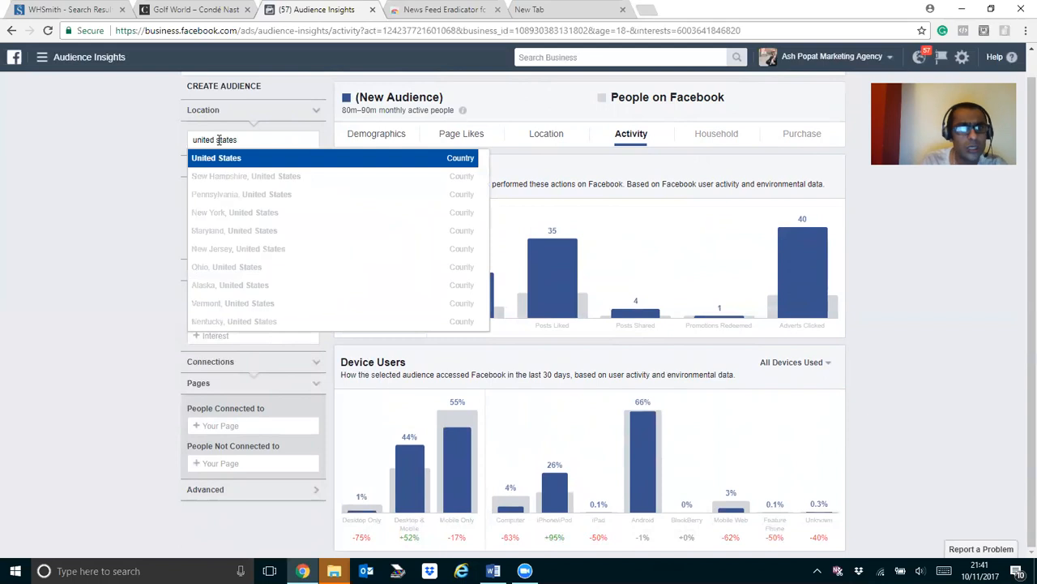
click(240, 158)
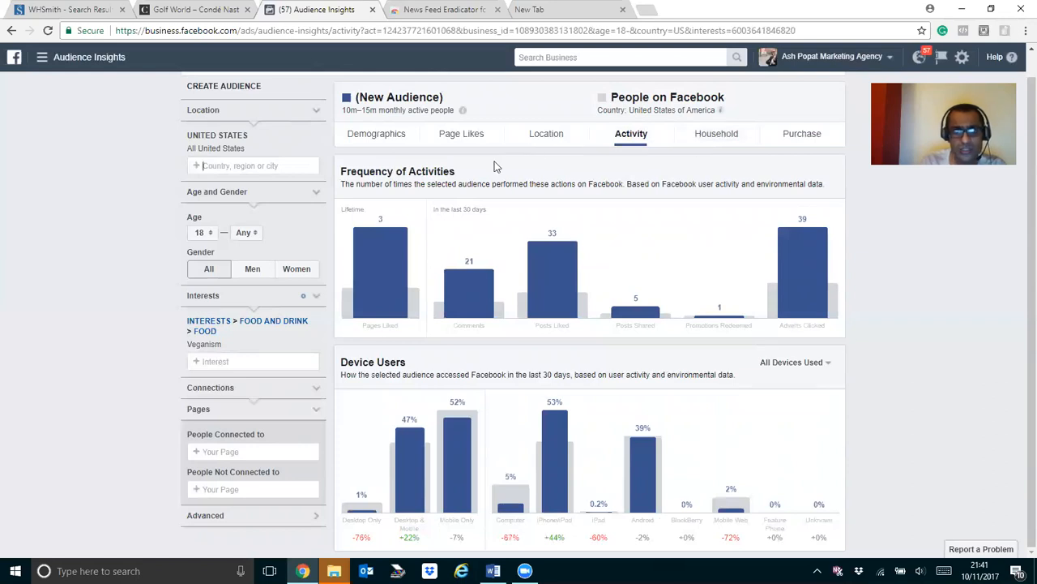
Display the Demographics insights for the United States audience and look over its age, gender and lifestyle data
click(371, 136)
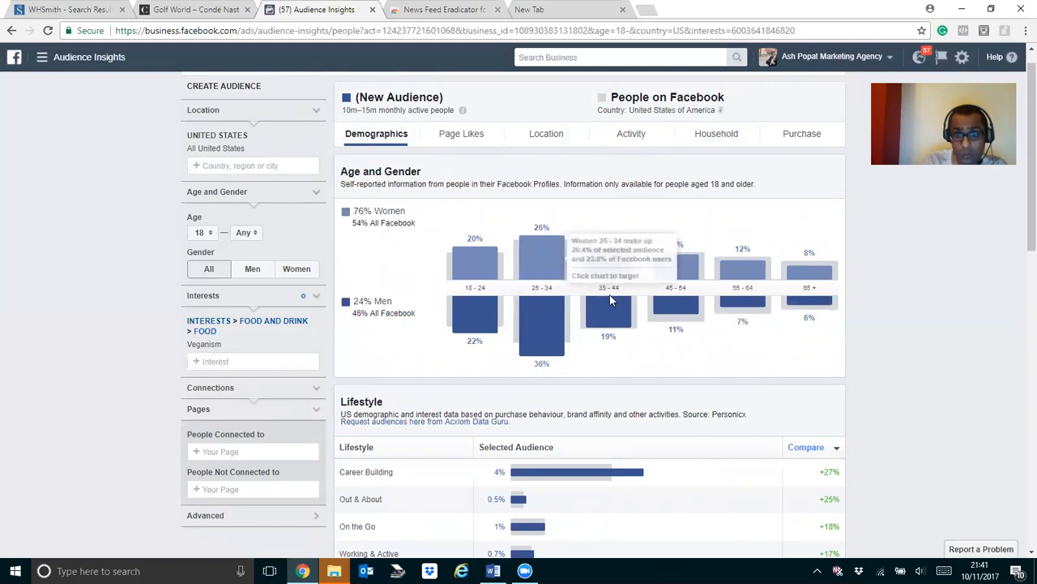
scroll(530, 281, down, 3)
scroll(528, 282, up, 3)
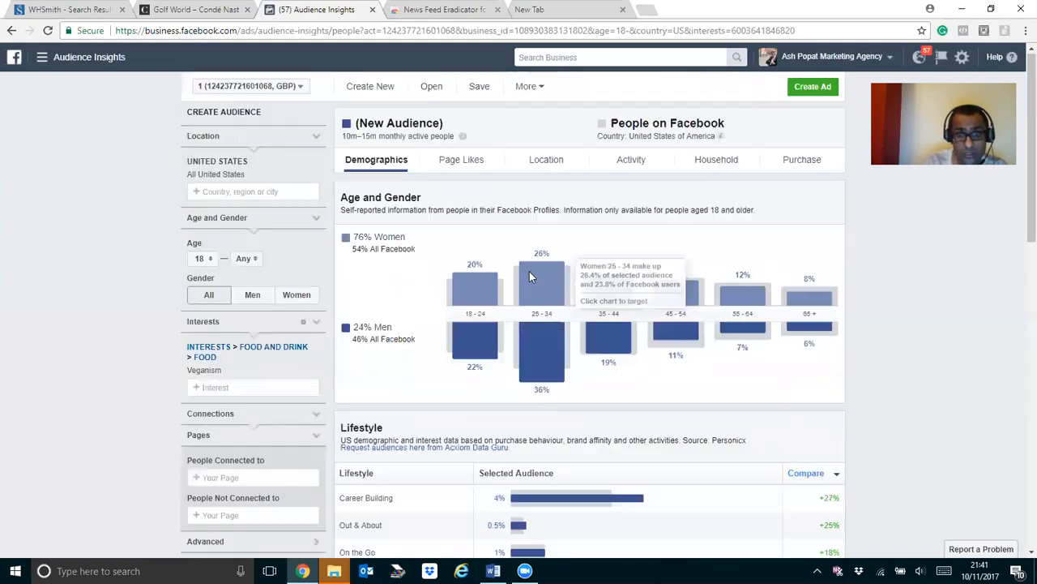
Display the Household insights and examine the United States audience's income, home ownership and household size
click(713, 162)
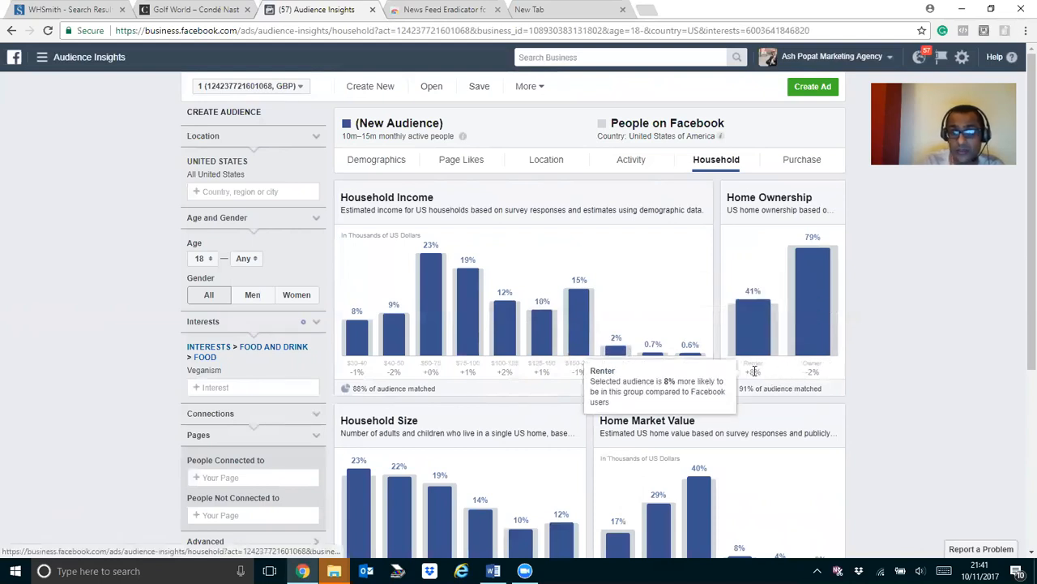
scroll(818, 375, down, 3)
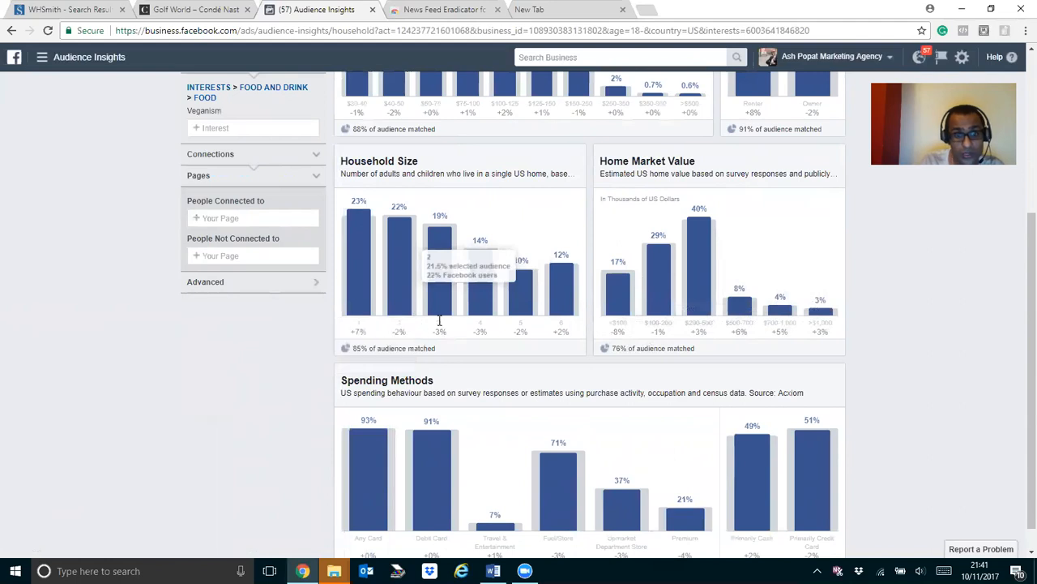
double_click(359, 324)
double_click(399, 324)
drag(440, 324, 479, 325)
mouse_move(478, 312)
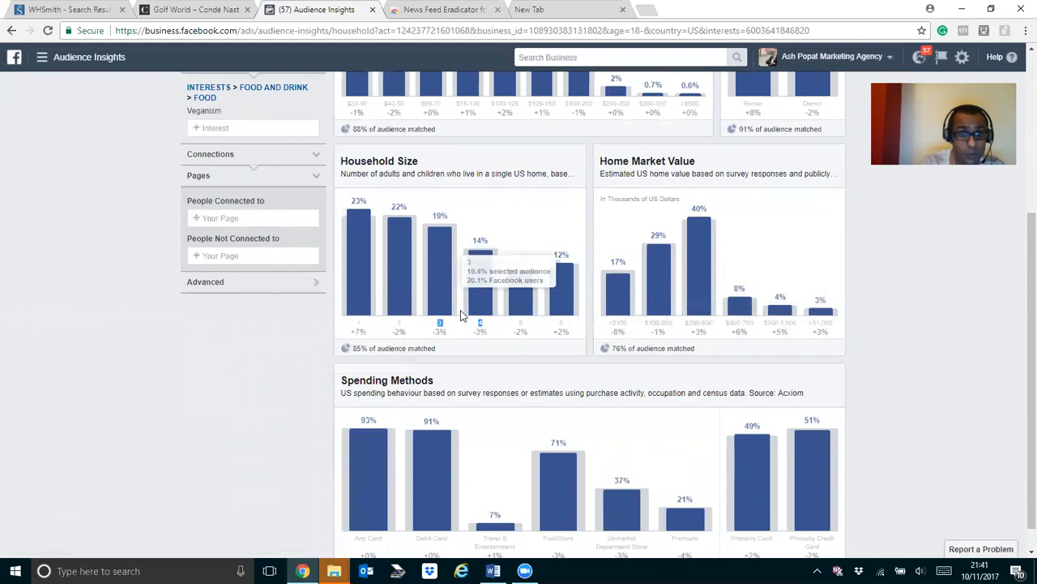
Examine the United States audience's spending methods, comparing primarily cash, primarily credit card and debit card use
scroll(482, 314, down, 1)
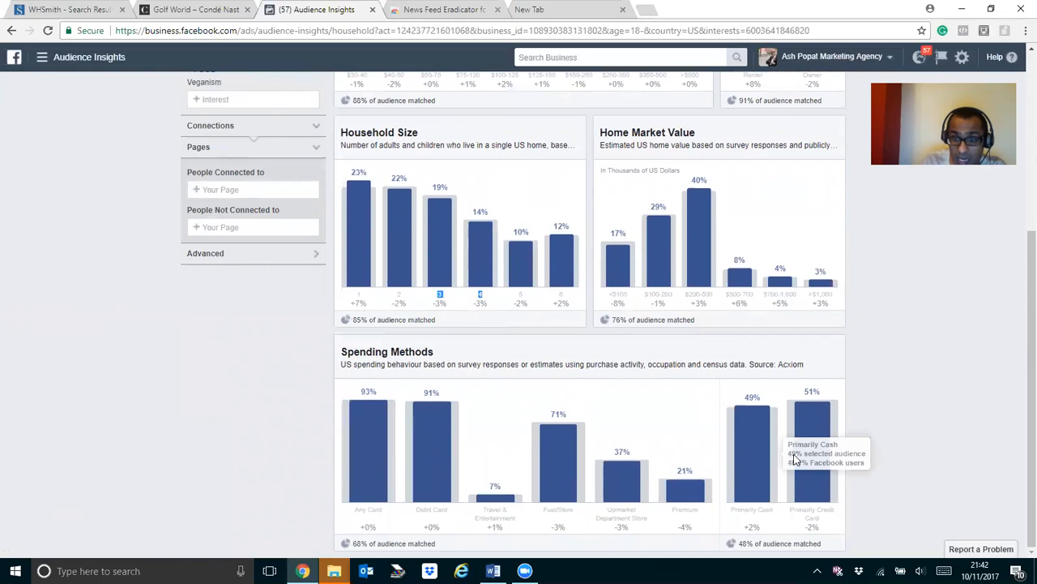
mouse_move(748, 475)
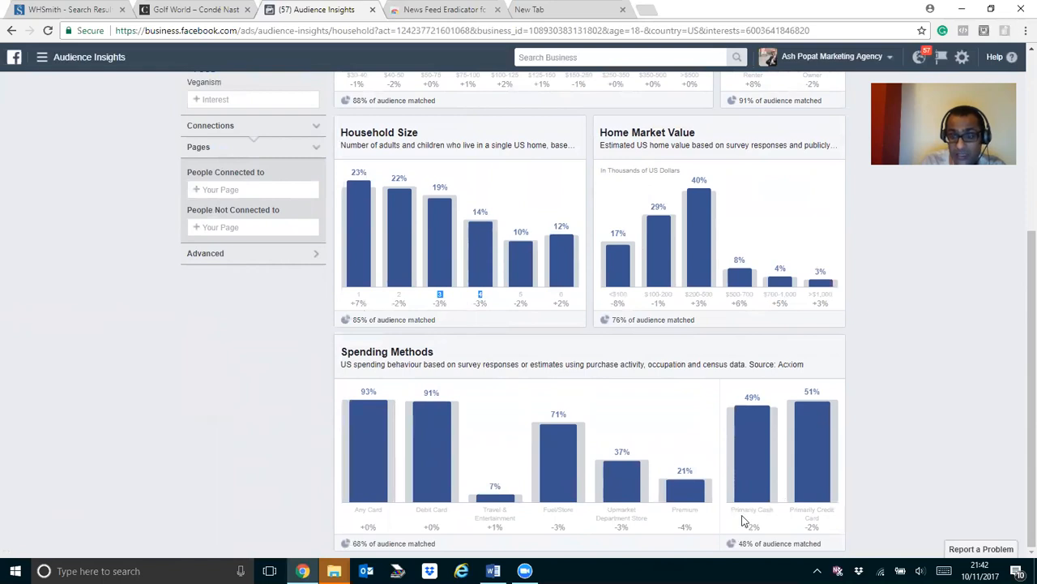
mouse_move(823, 504)
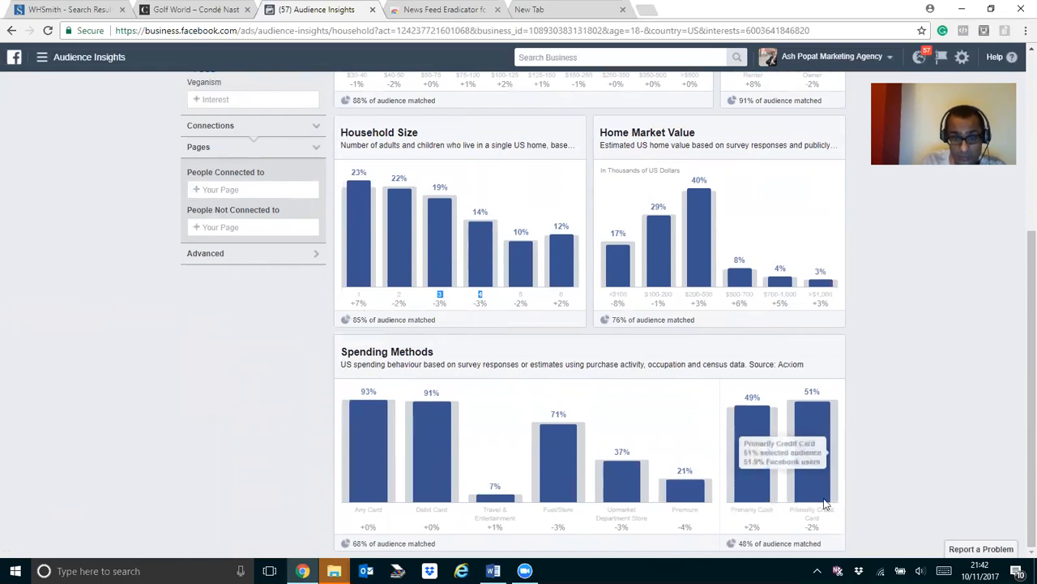
mouse_move(443, 423)
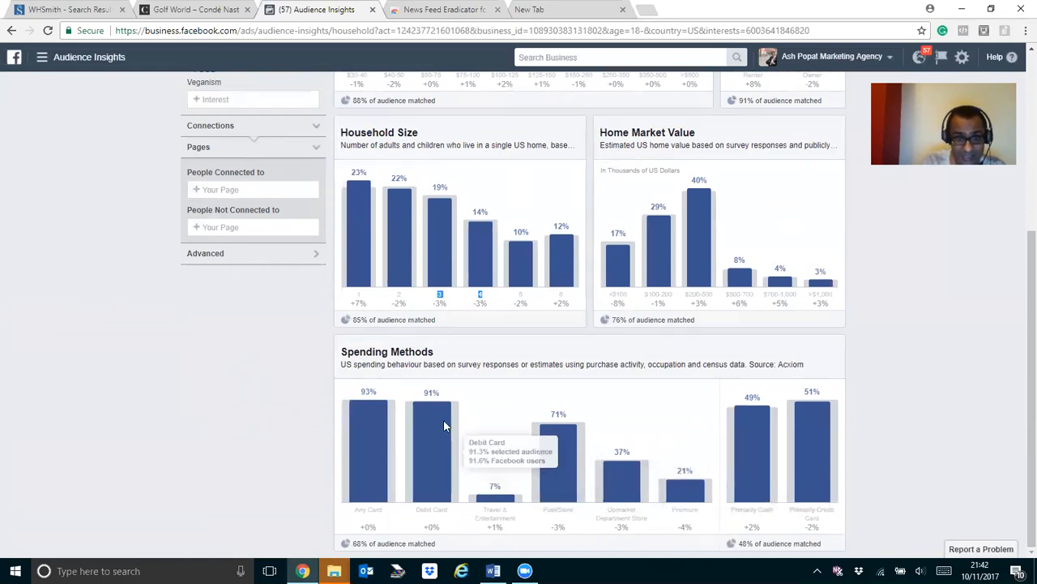
scroll(522, 426, up, 4)
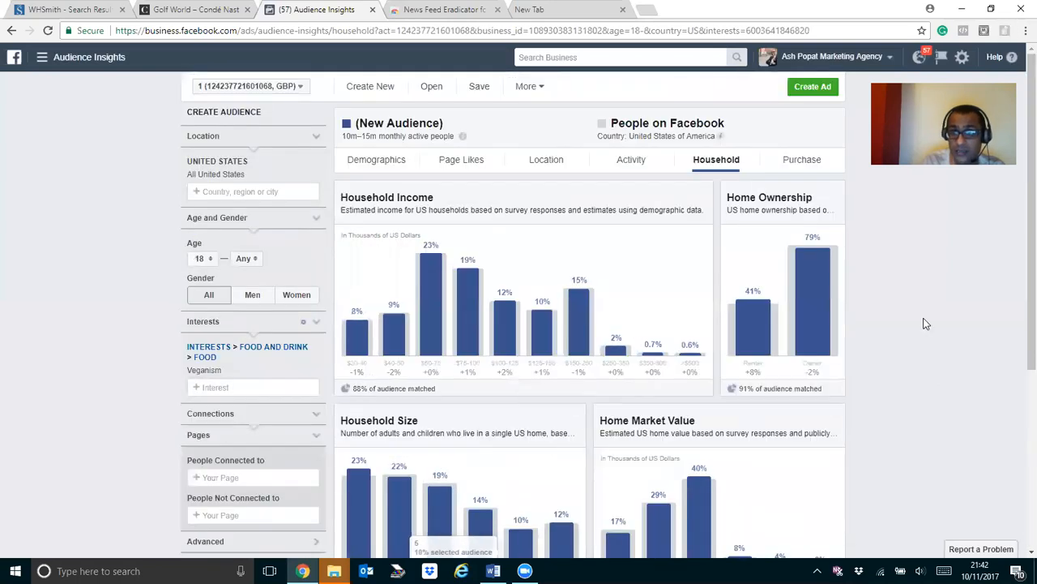
Display the Purchase insights and look over the audience's retail spending, online purchases and purchase behaviour categories
click(812, 166)
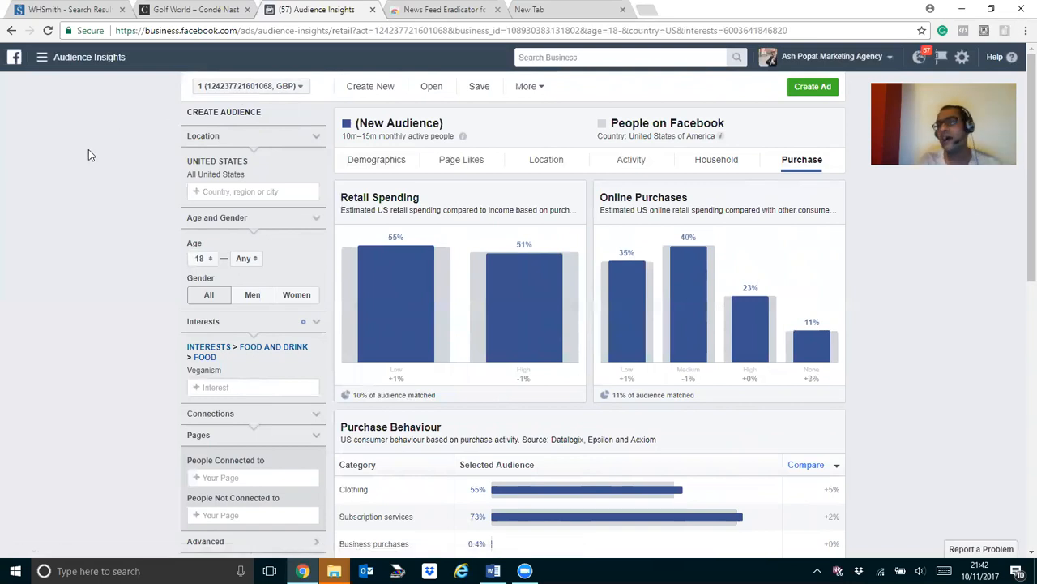
scroll(150, 106, down, 4)
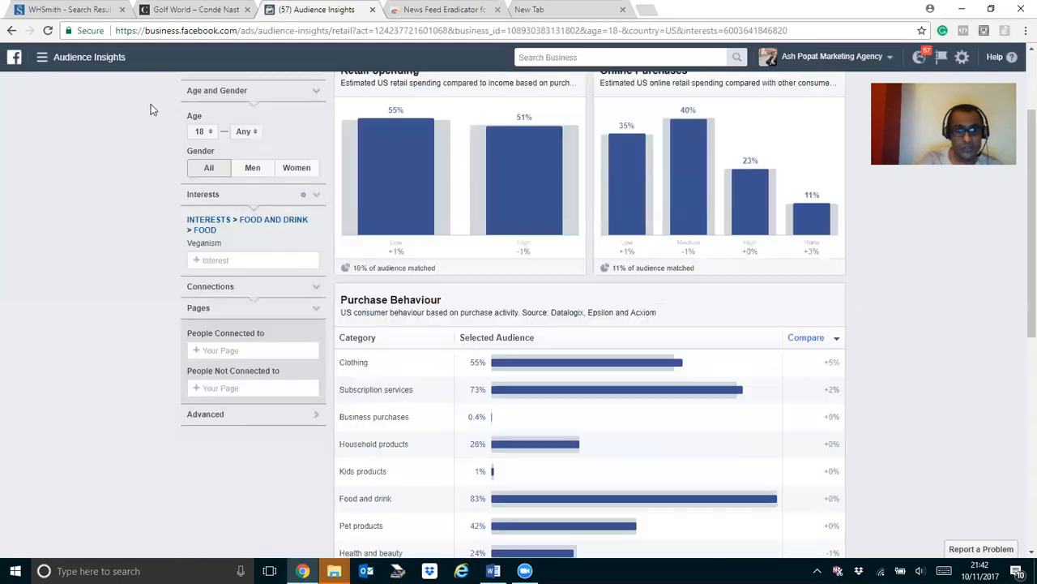
scroll(161, 156, up, 4)
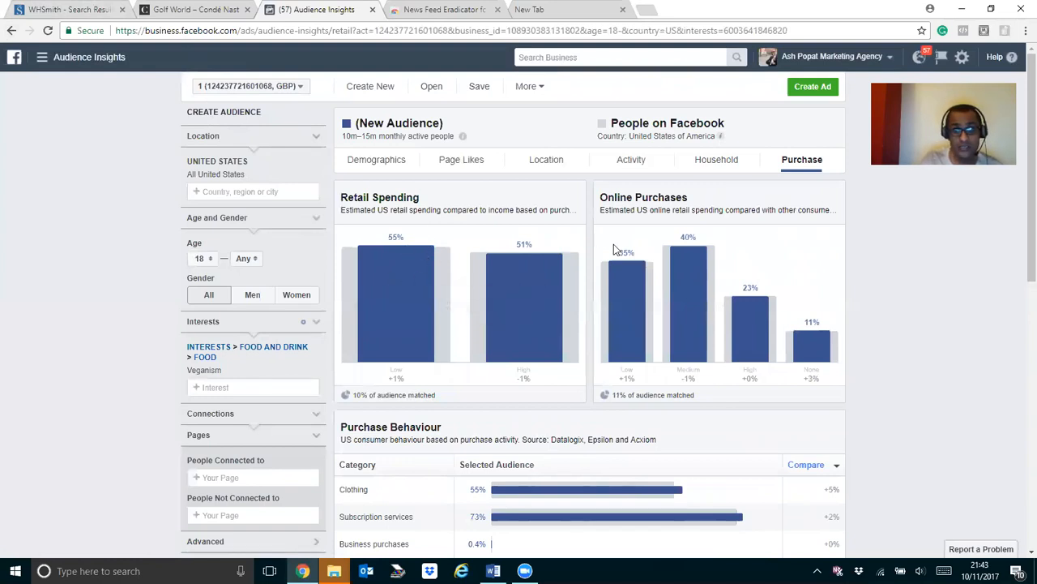
Examine the United States audience's online purchase levels from low to none and its purchase behaviour categories
mouse_move(698, 352)
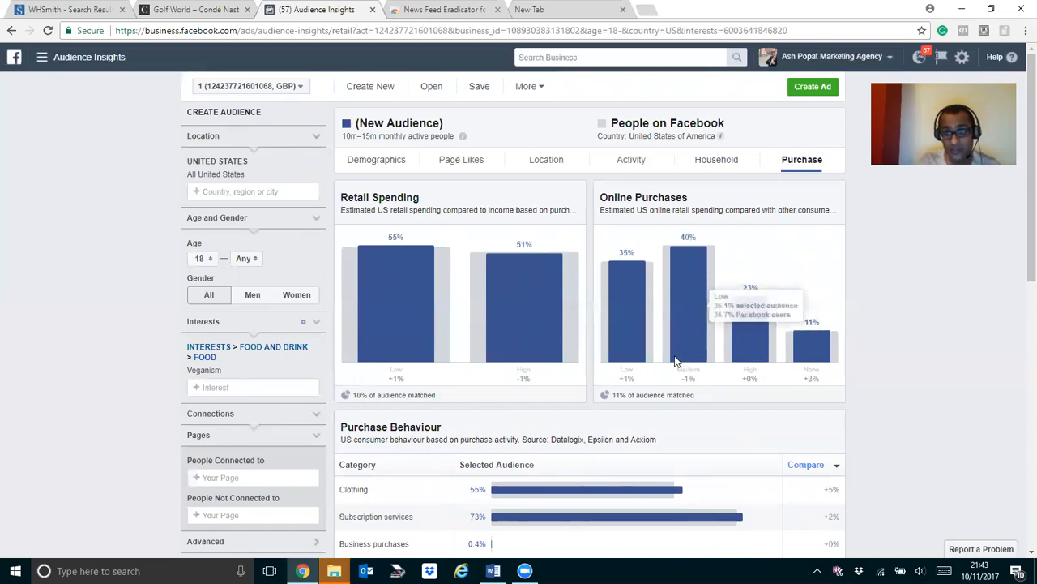
mouse_move(814, 353)
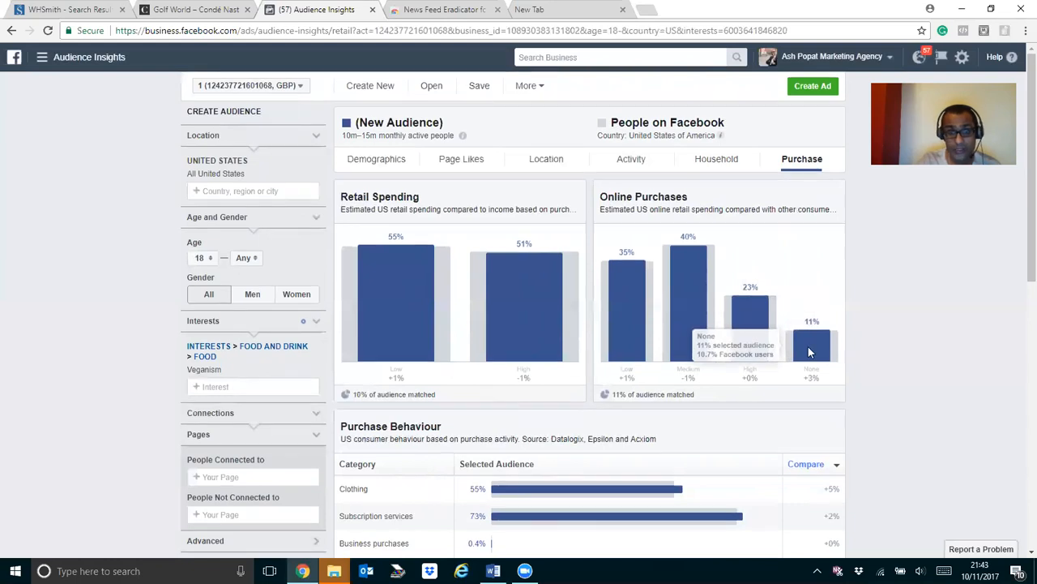
scroll(808, 346, down, 4)
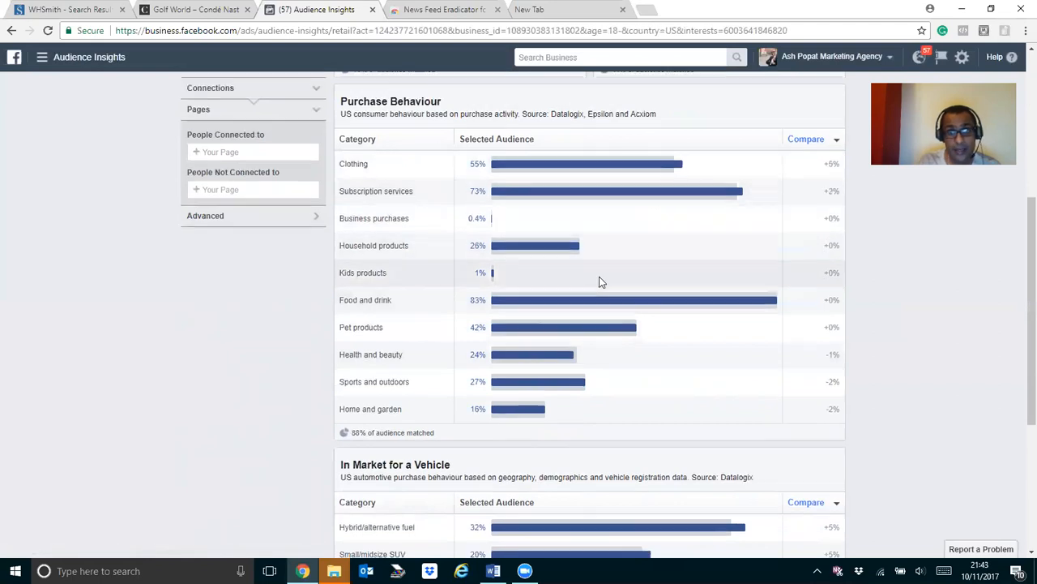
Look over the vehicle types the audience is in the market for, including hybrid/alternative fuel, and return to the purchase overview
scroll(603, 282, down, 3)
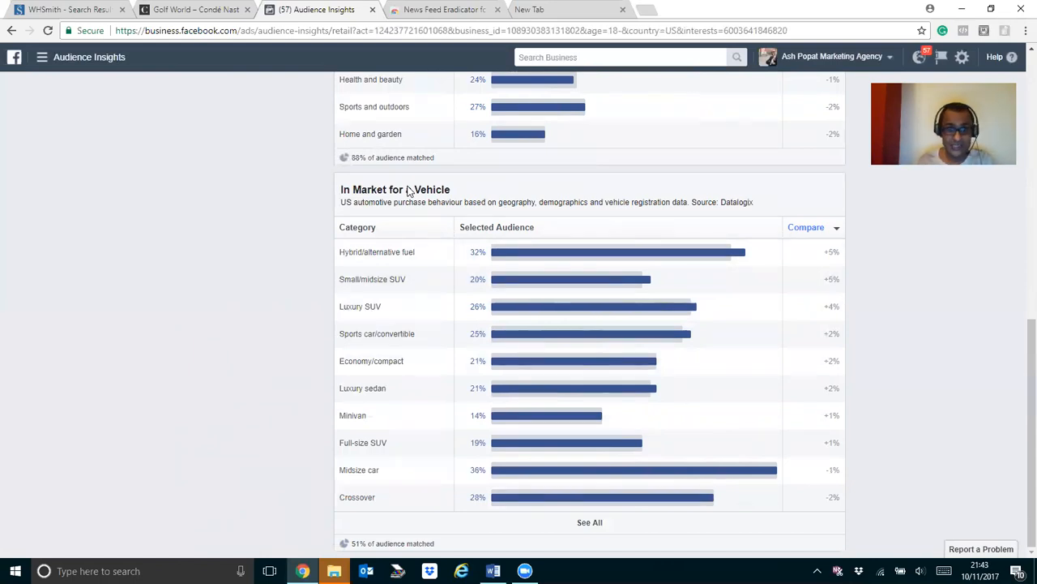
mouse_move(635, 278)
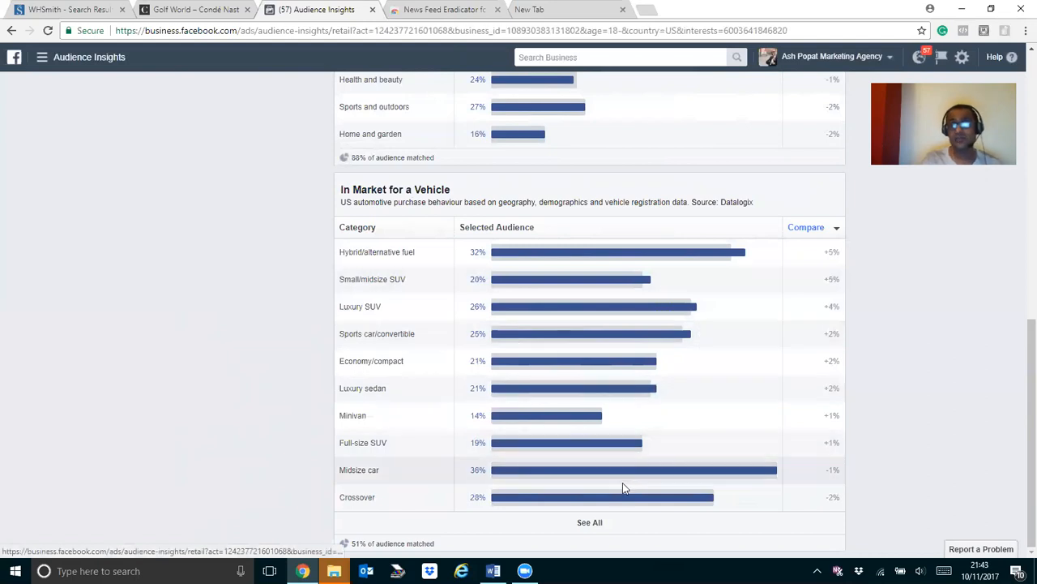
mouse_move(572, 287)
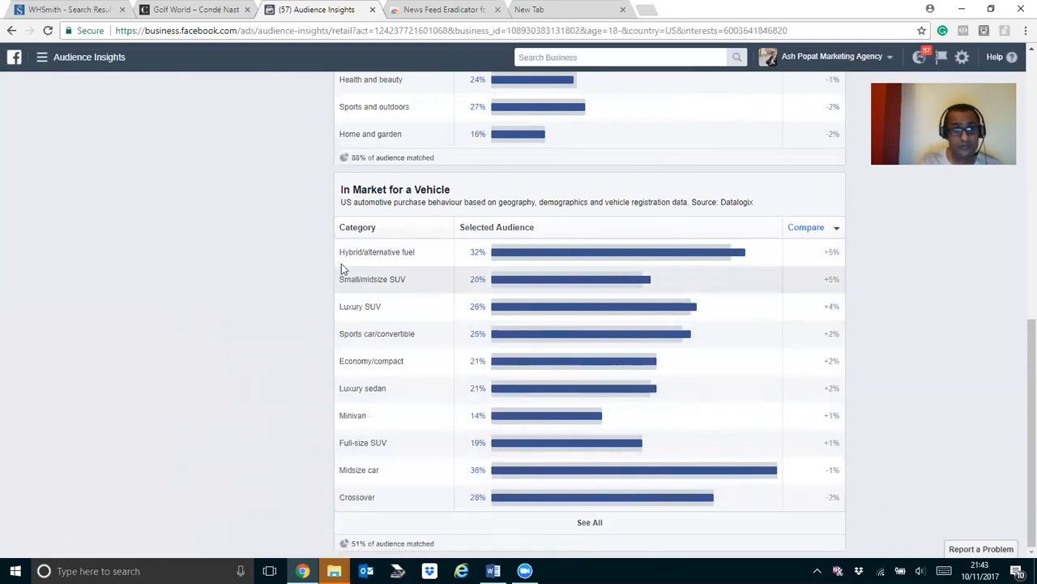
drag(345, 251, 401, 256)
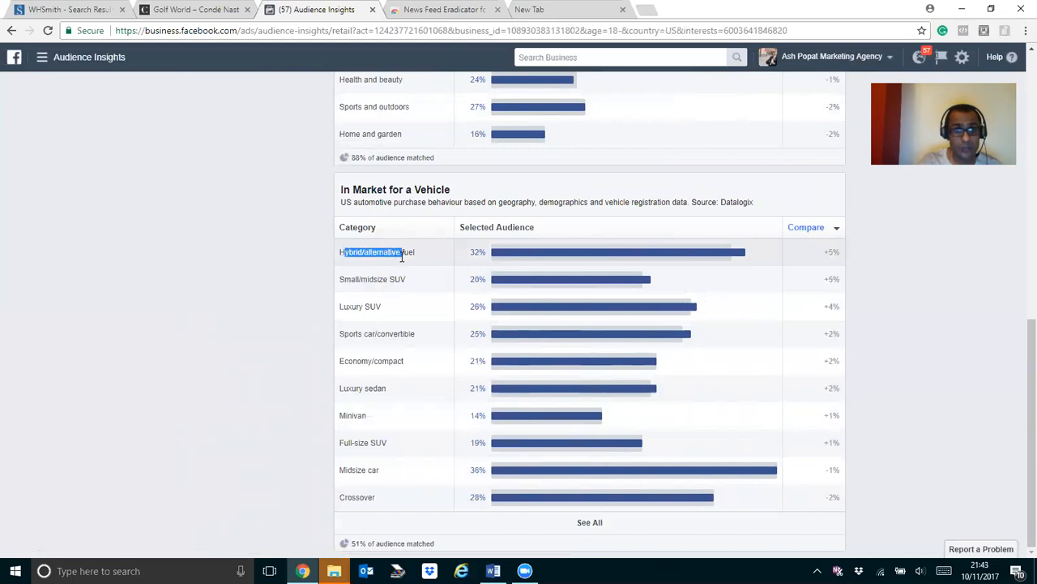
click(275, 307)
scroll(431, 248, up, 4)
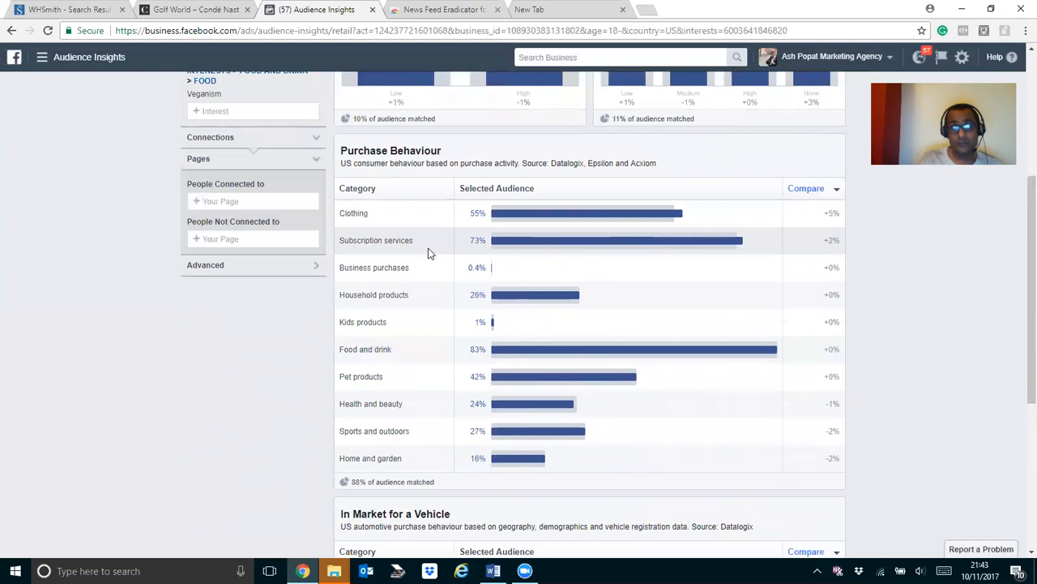
scroll(430, 253, up, 3)
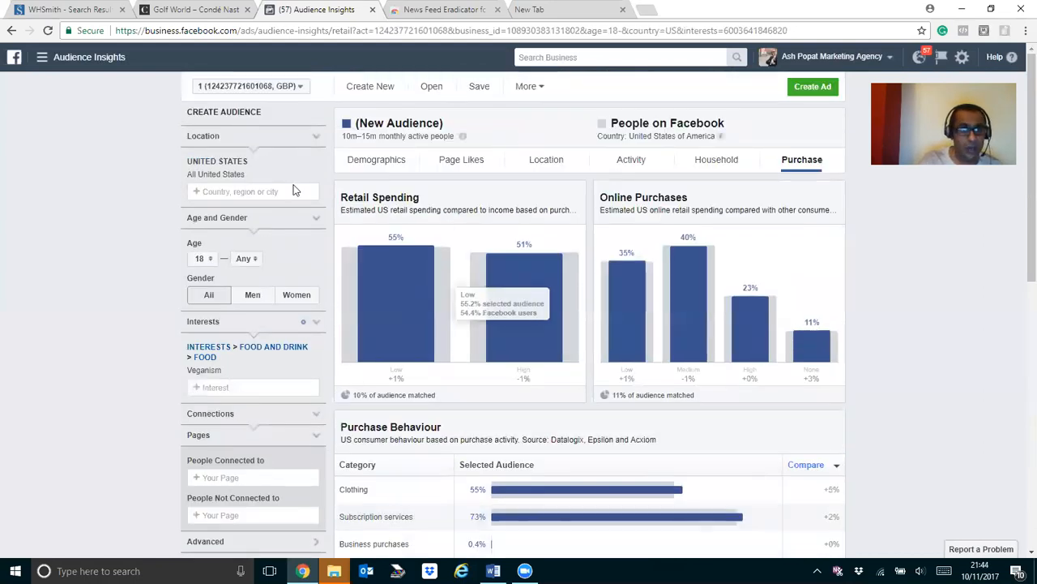
Replace the United States location with United Kingdom and display the Demographics insights for that audience
mouse_move(317, 180)
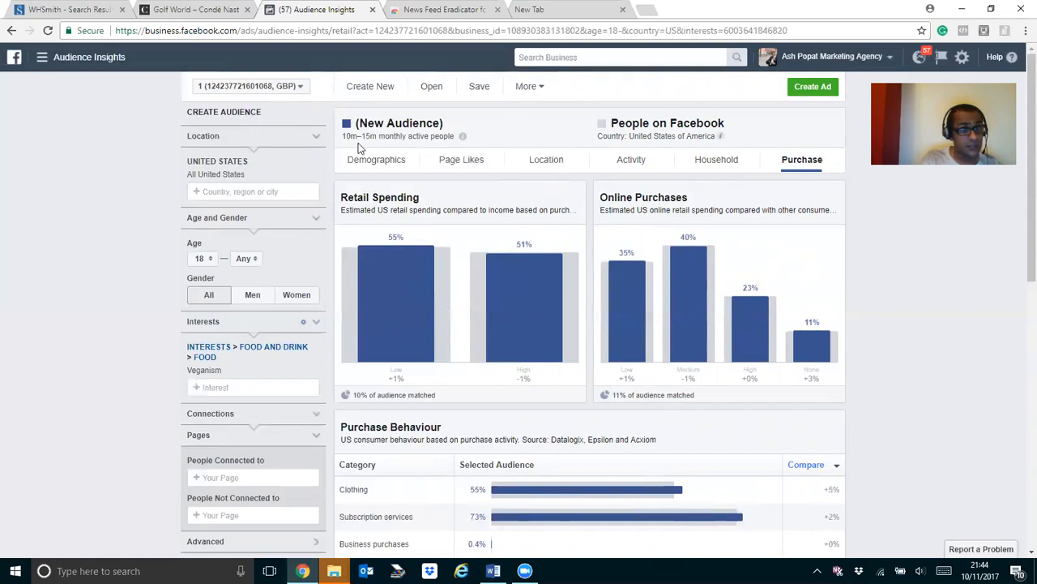
click(319, 172)
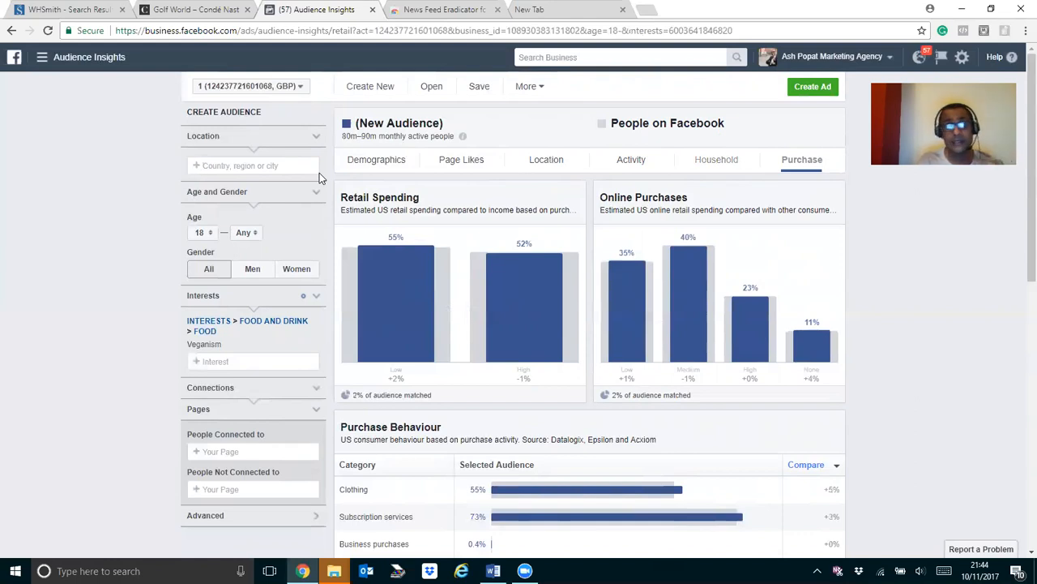
text(united king)
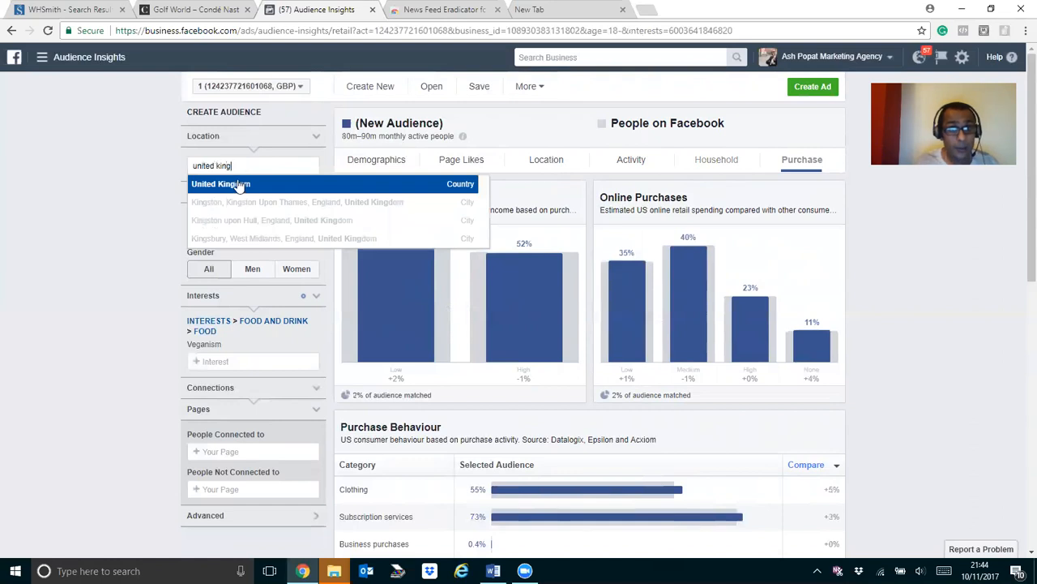
click(236, 185)
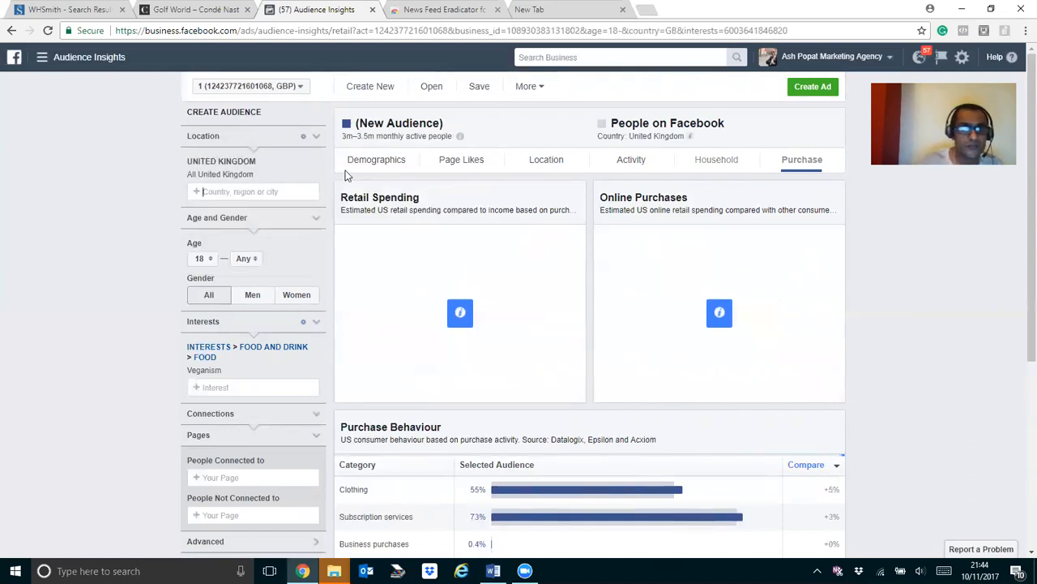
click(392, 161)
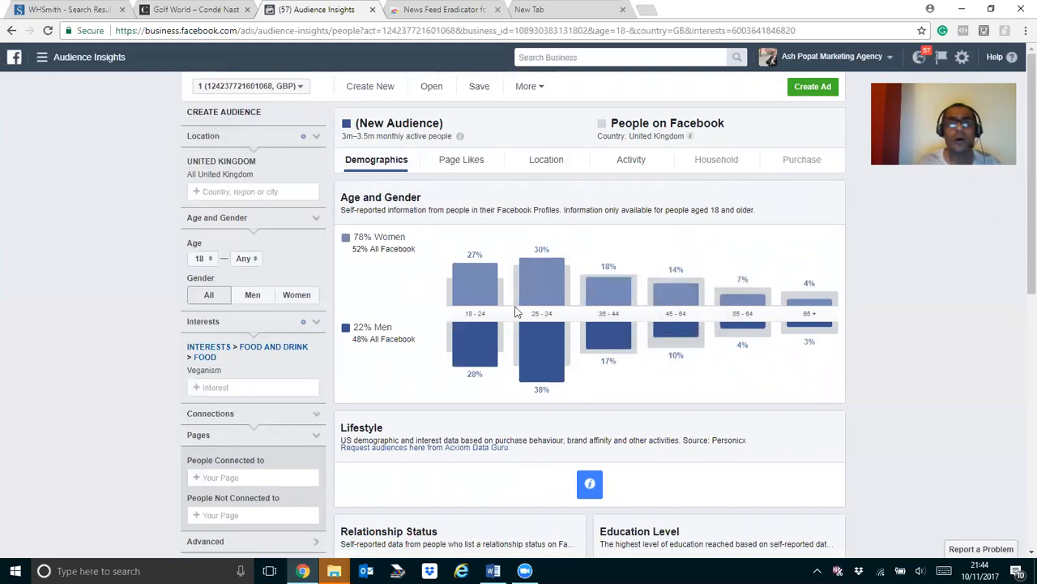
Add Go Vegan as an interest and remove the Veganism interest from the audience
click(233, 387)
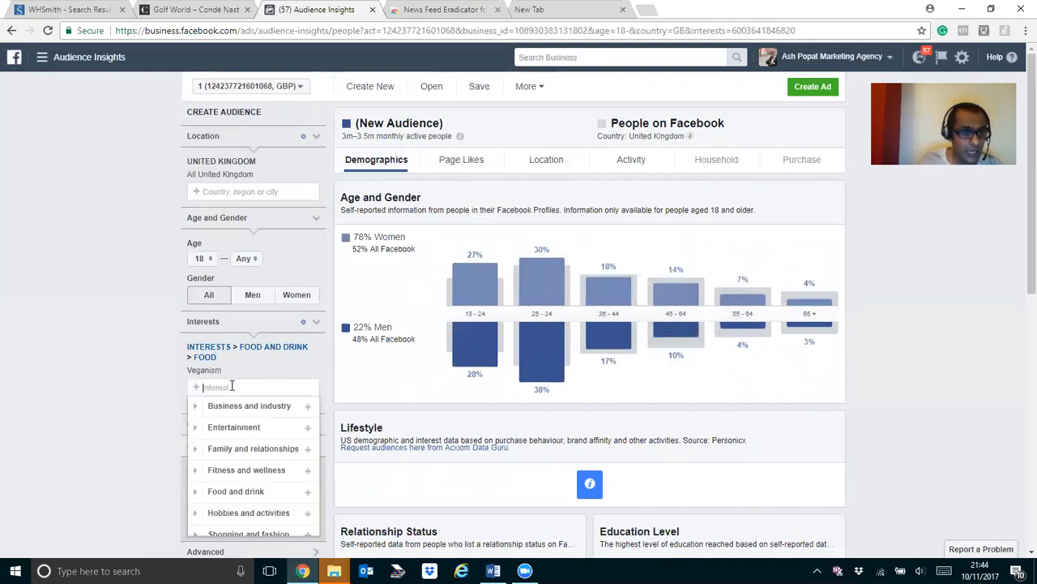
text(vegan)
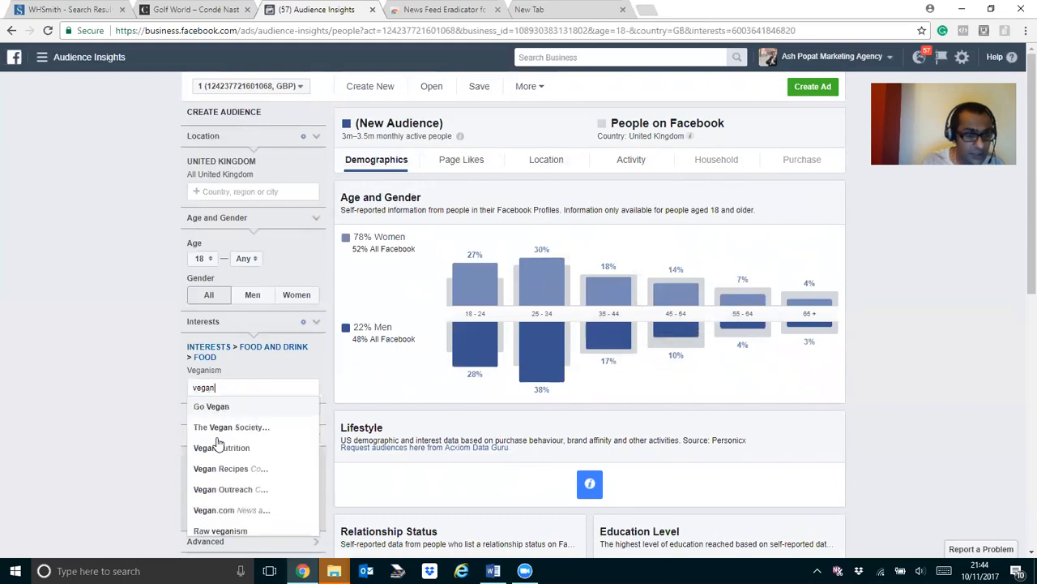
click(235, 408)
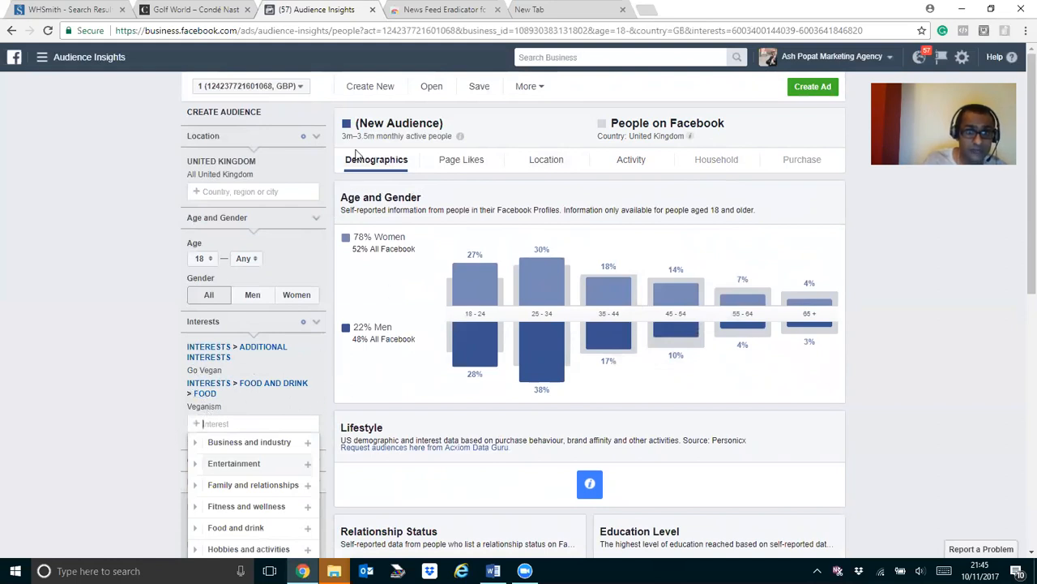
click(314, 395)
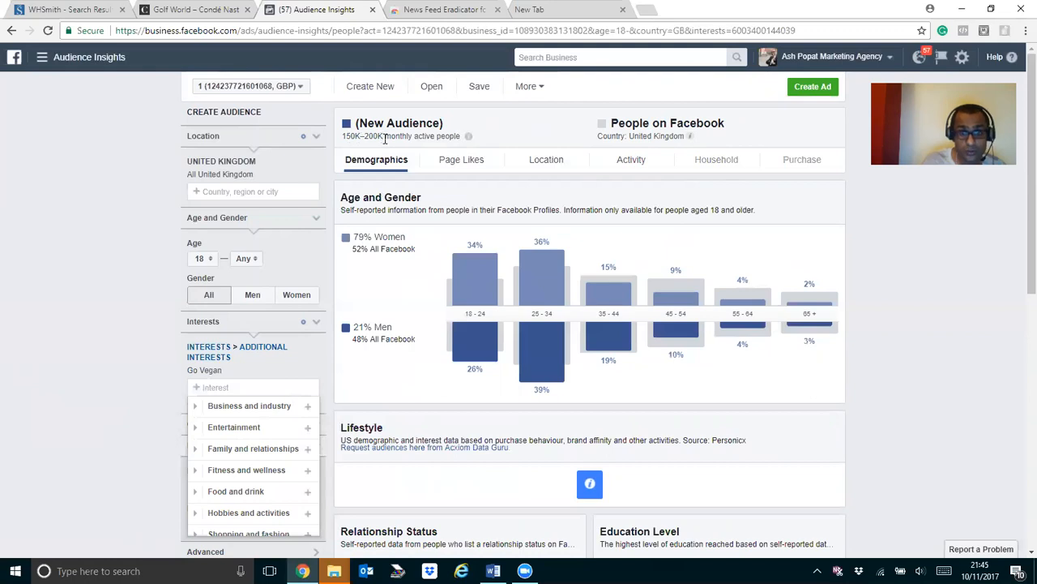
Examine the age and gender breakdown of the Go Vegan audience, comparing the shares of women and men
mouse_move(493, 277)
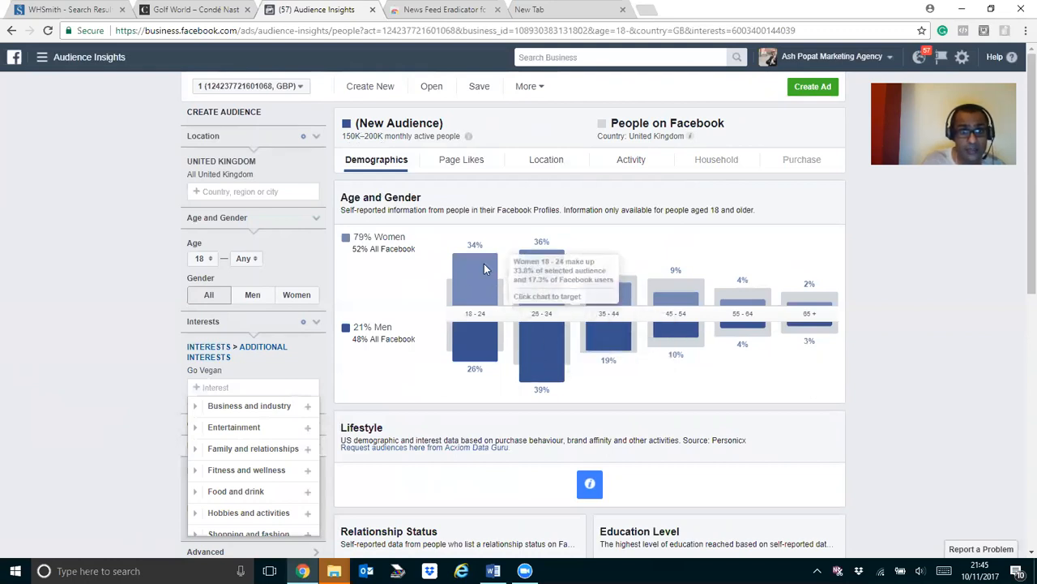
triple_click(374, 227)
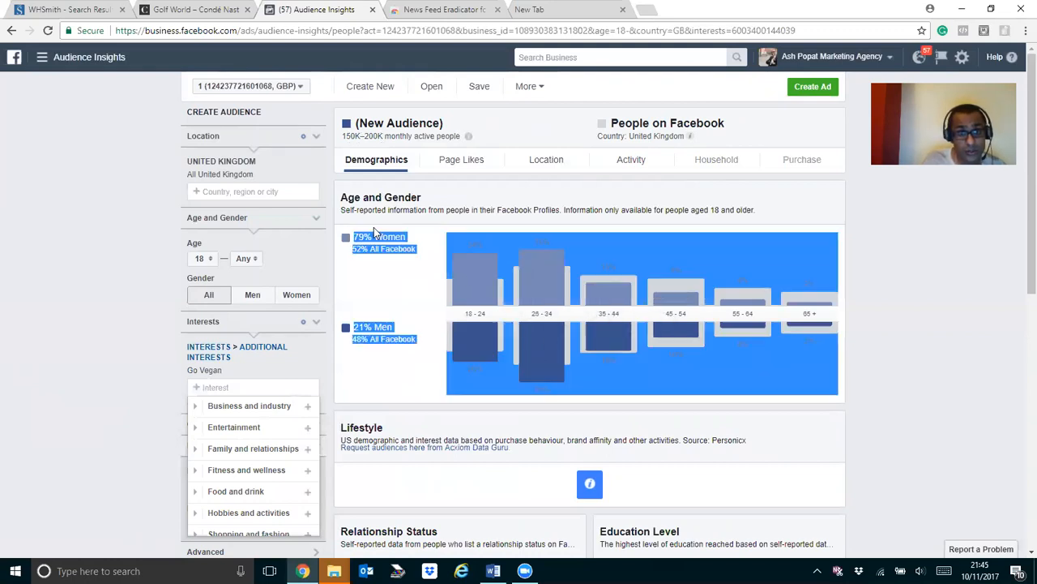
click(377, 261)
drag(384, 235, 389, 305)
click(423, 346)
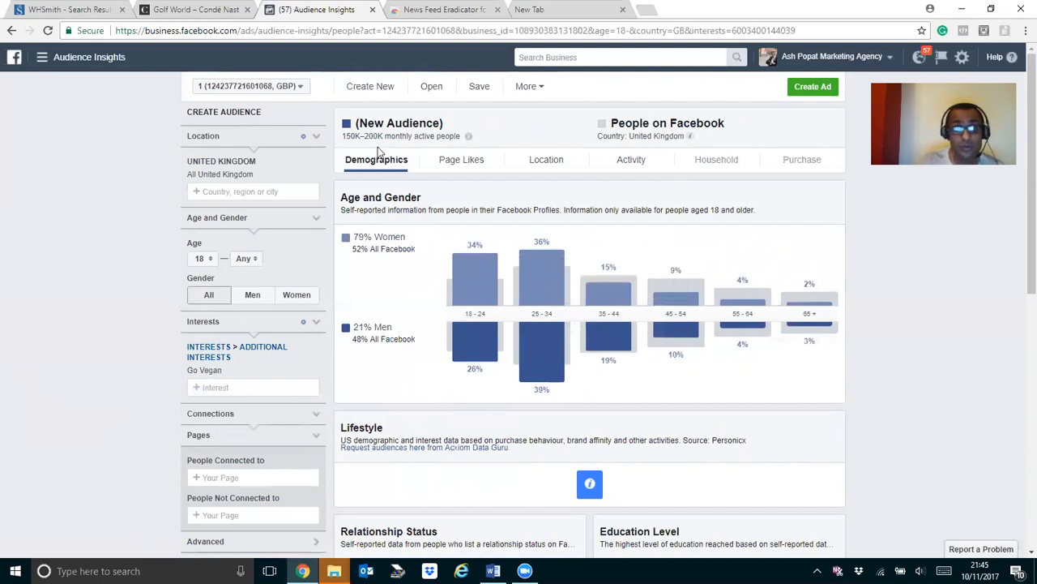
Replace the Go Vegan interest with The Vegan Society for the United Kingdom audience
click(319, 373)
click(229, 352)
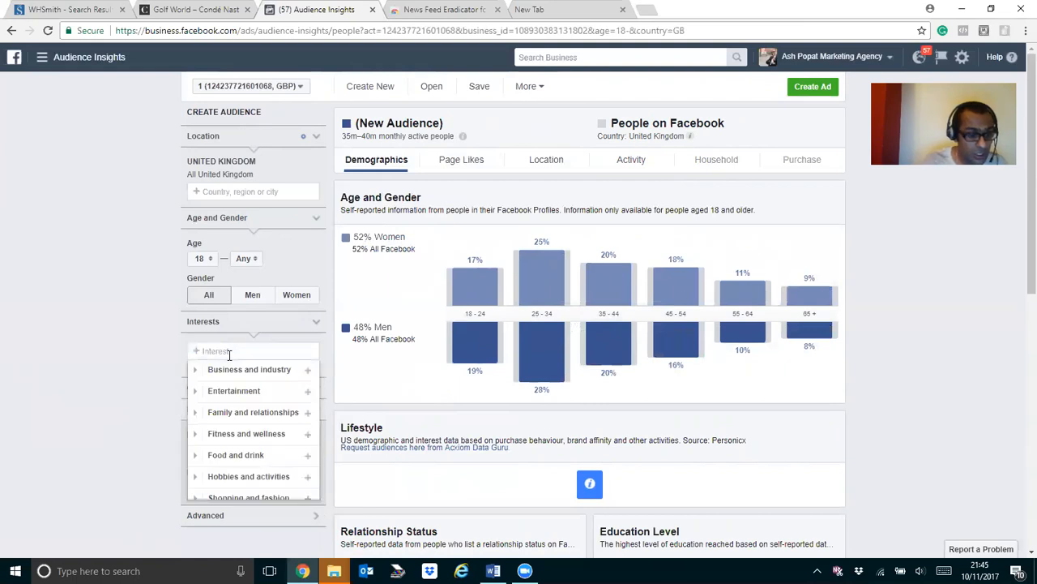
text(vegan)
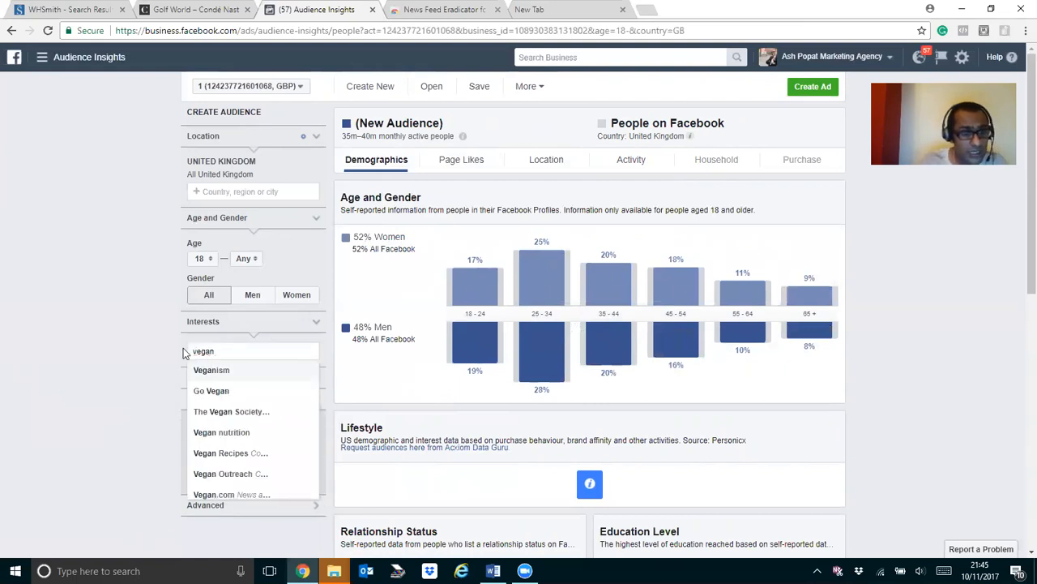
click(218, 411)
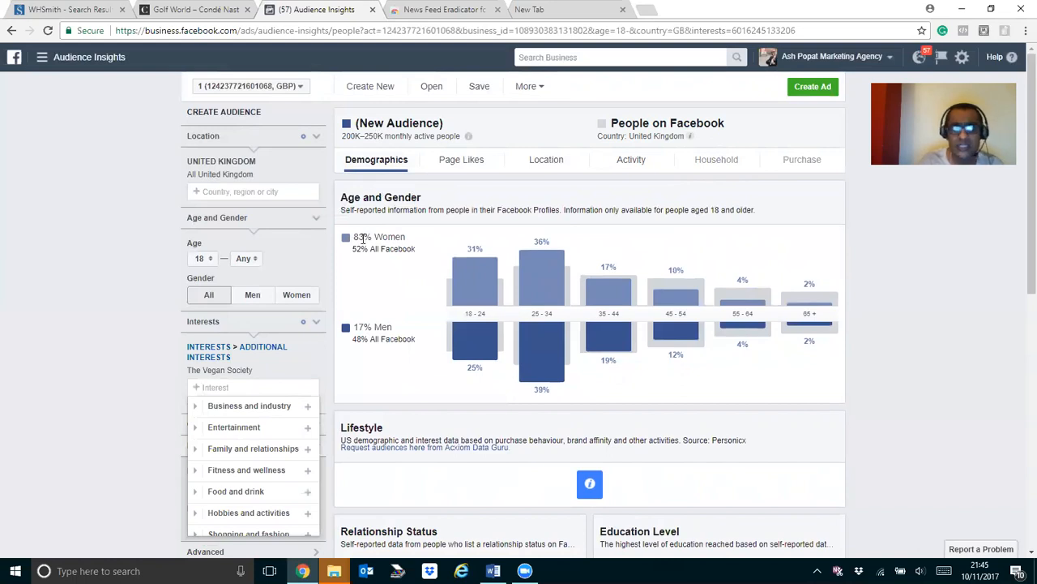
Look over The Vegan Society audience's age groups, relationship status, education level and job titles
mouse_move(523, 278)
scroll(528, 308, down, 1)
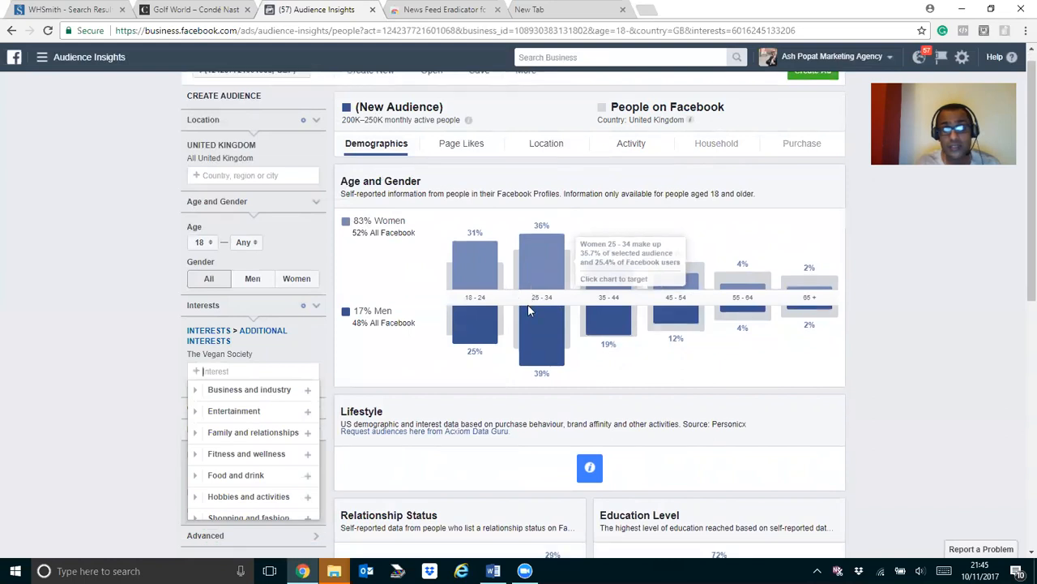
scroll(528, 304, down, 3)
scroll(522, 227, down, 3)
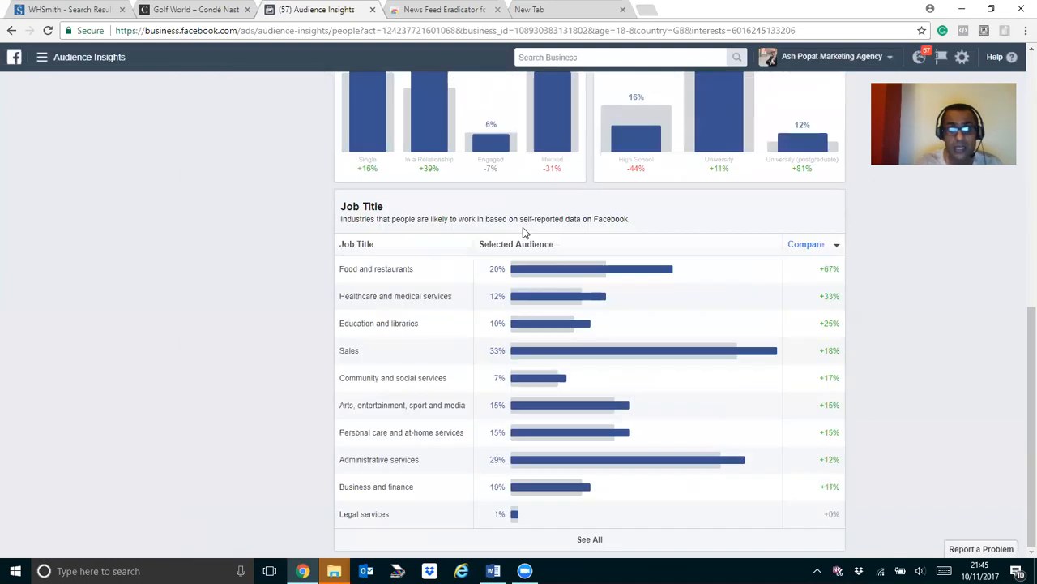
scroll(523, 227, up, 10)
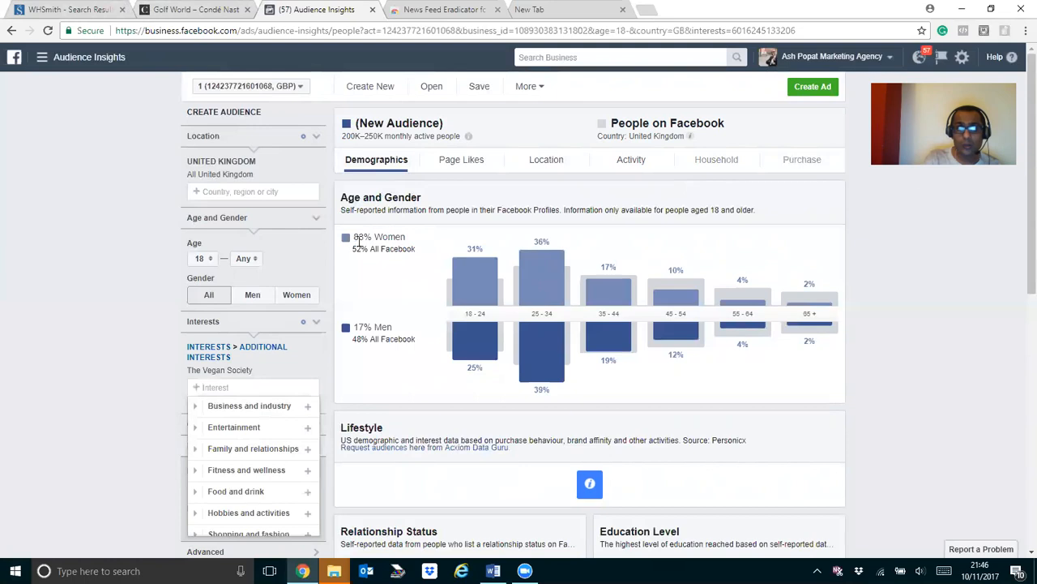
Compare the percentages of women and men in The Vegan Society audience with those for all of Facebook
drag(359, 241, 394, 240)
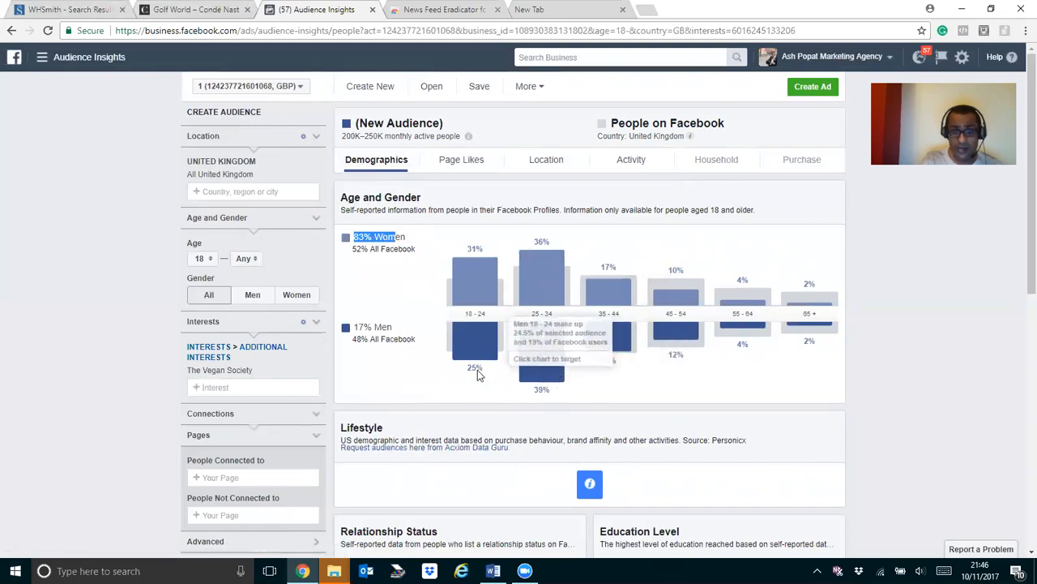
click(417, 252)
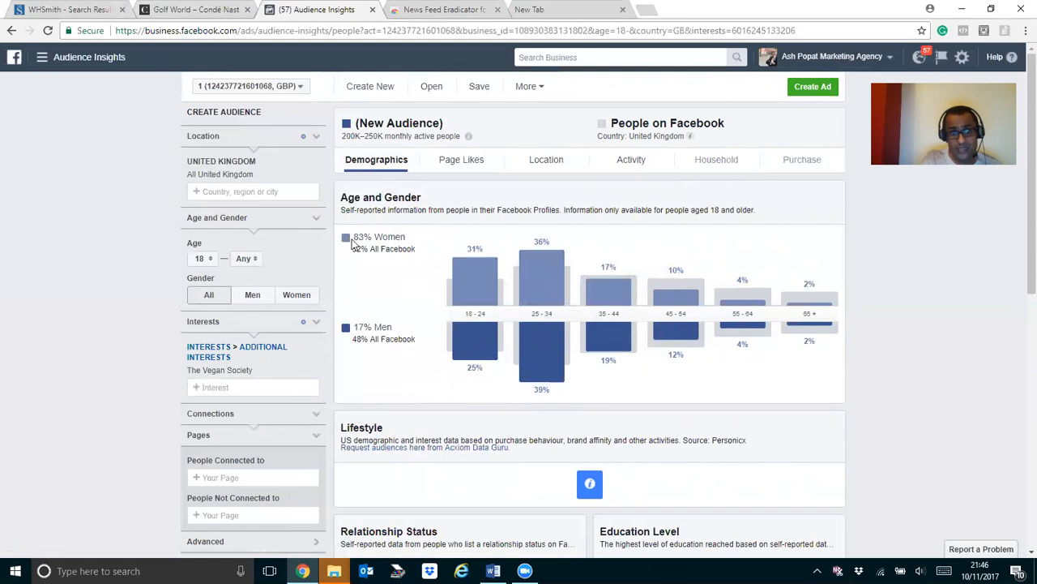
drag(355, 236, 355, 262)
drag(390, 339, 360, 273)
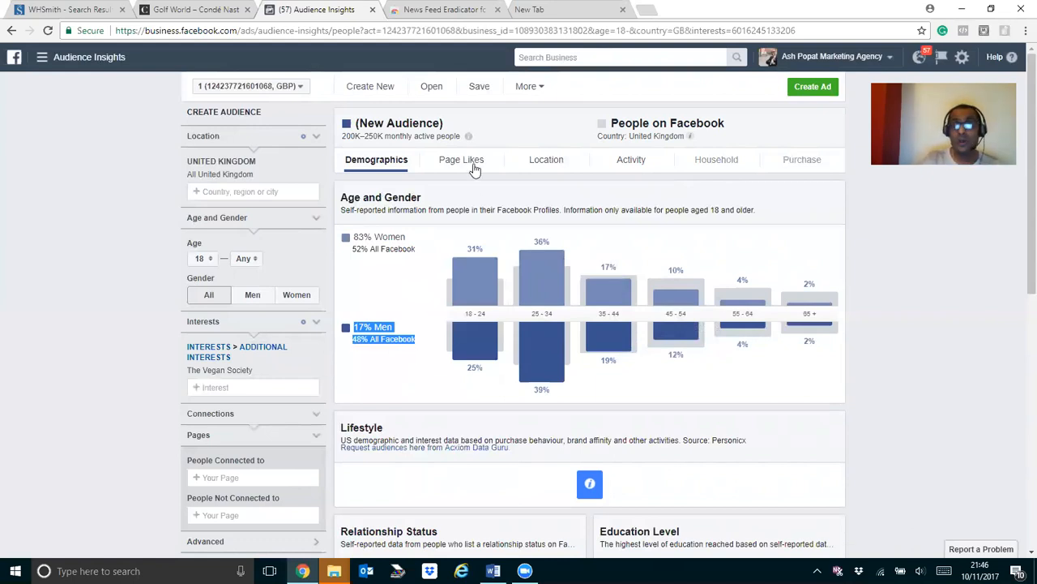
Review The Vegan Society audience's top languages and top towns/cities in the Location insights, and display its Activity insights
click(546, 159)
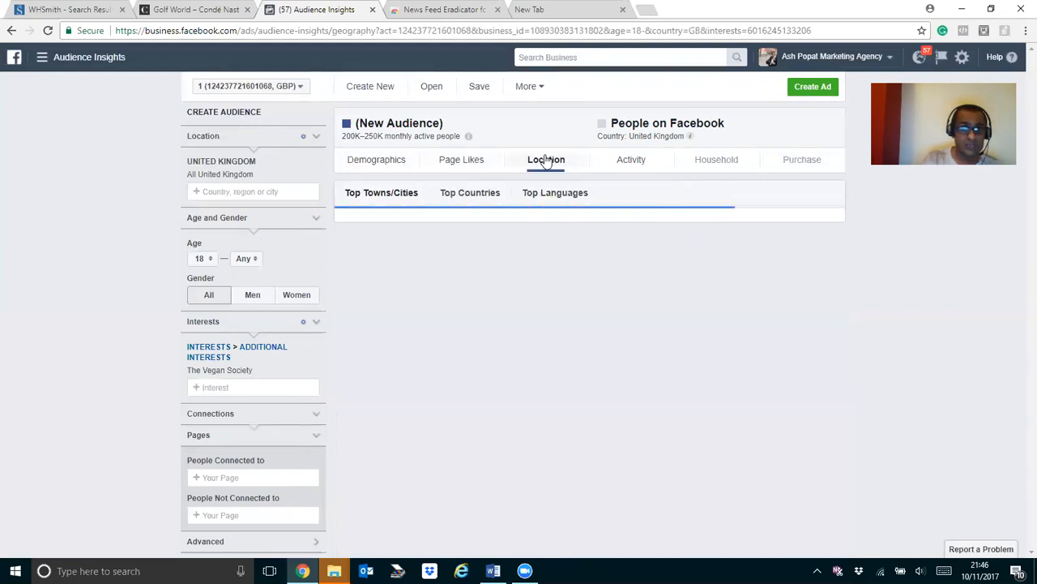
click(481, 199)
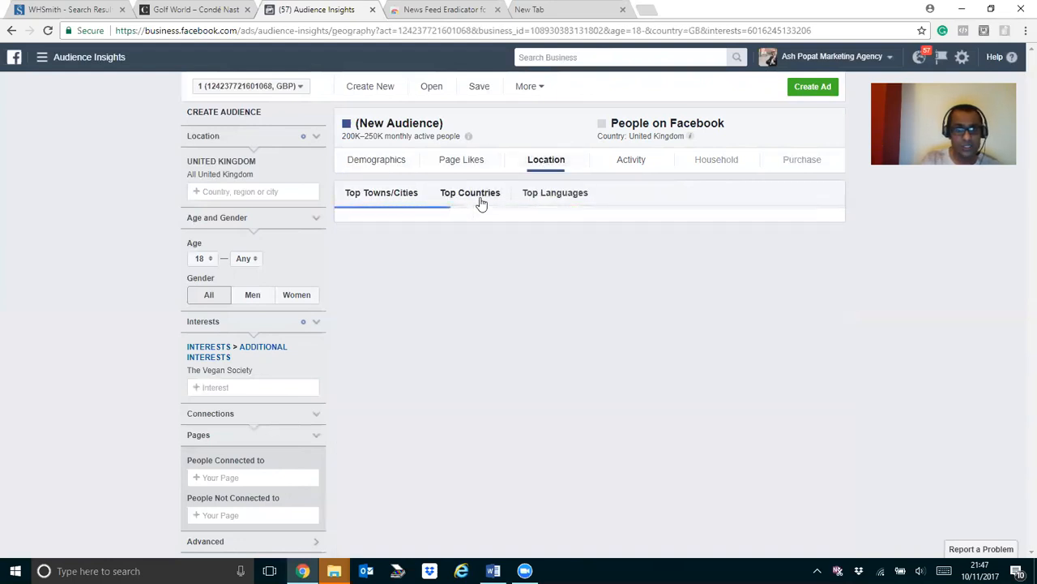
click(558, 195)
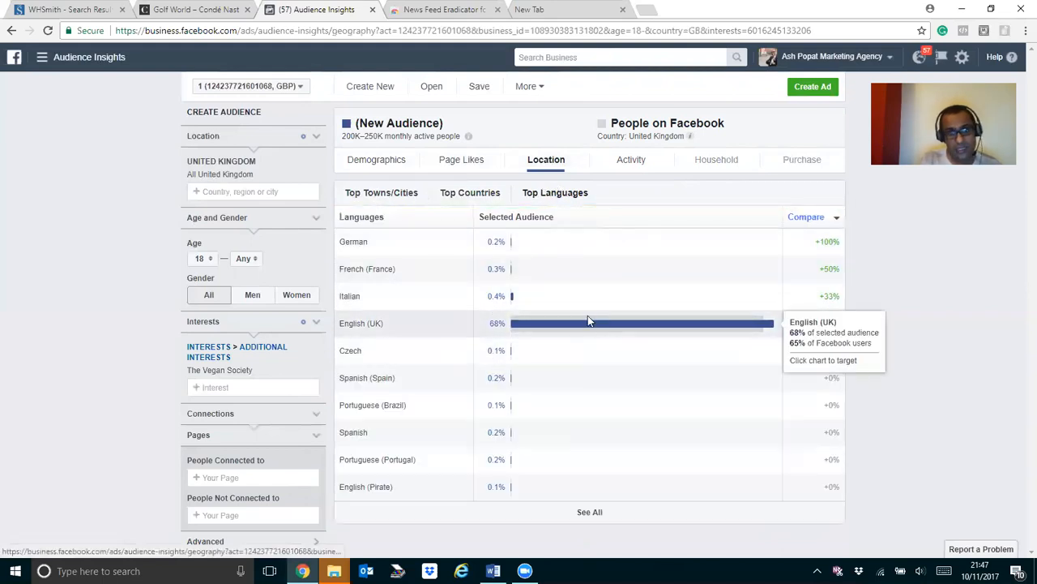
click(369, 199)
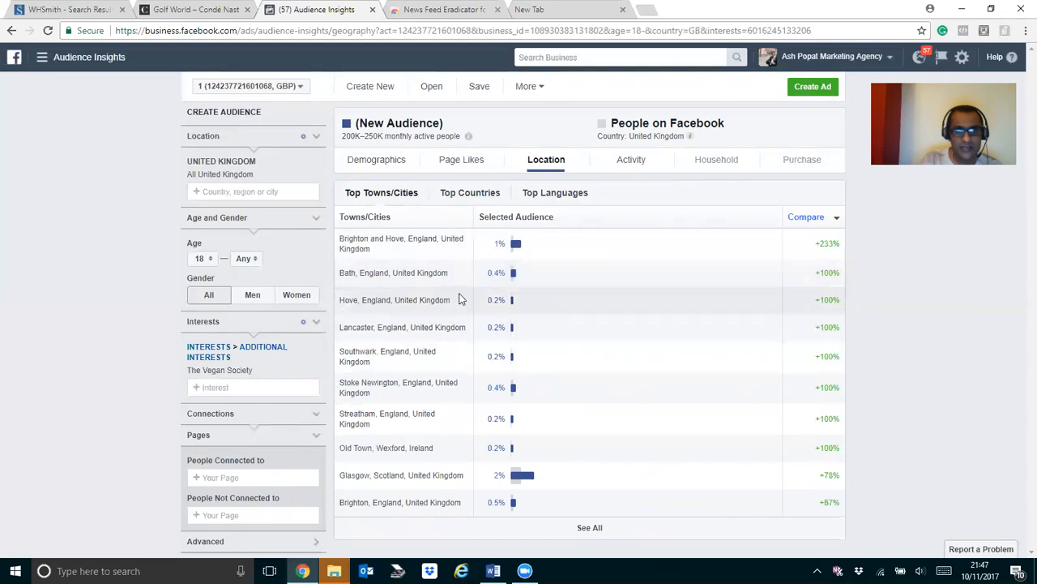
click(646, 161)
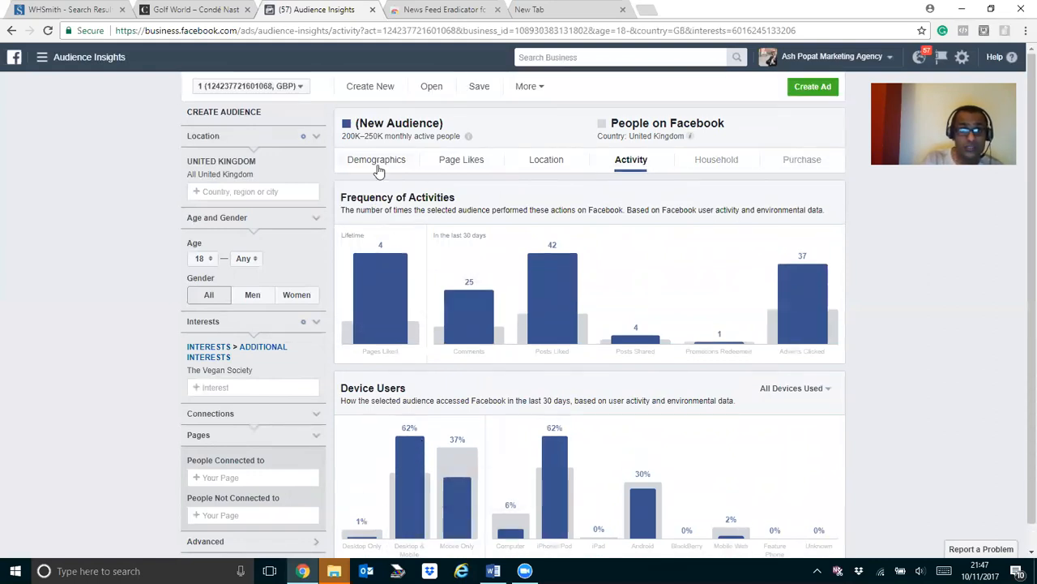
Return to The Vegan Society audience's Demographics insights and review its relationship status, education level and job titles
click(377, 161)
scroll(737, 316, down, 5)
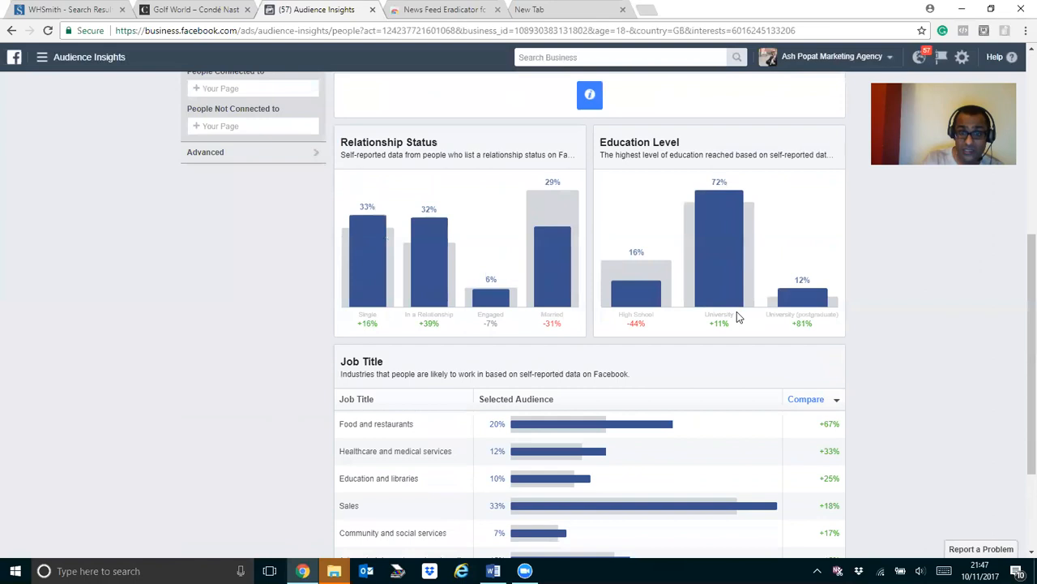
scroll(737, 314, down, 2)
scroll(609, 301, up, 3)
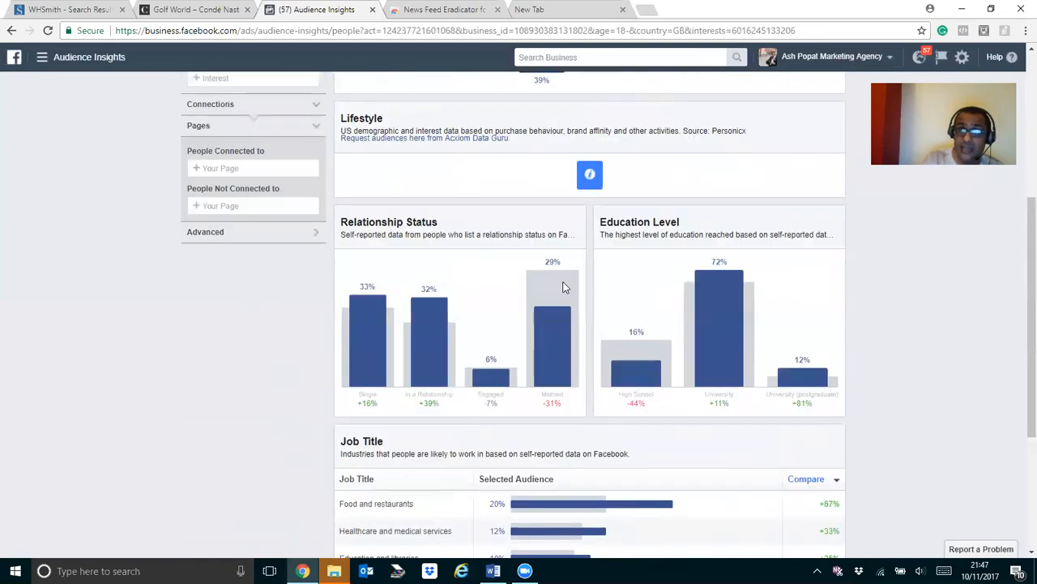
scroll(564, 287, up, 4)
Replace The Vegan Society interest with Golf for the United Kingdom audience
click(315, 373)
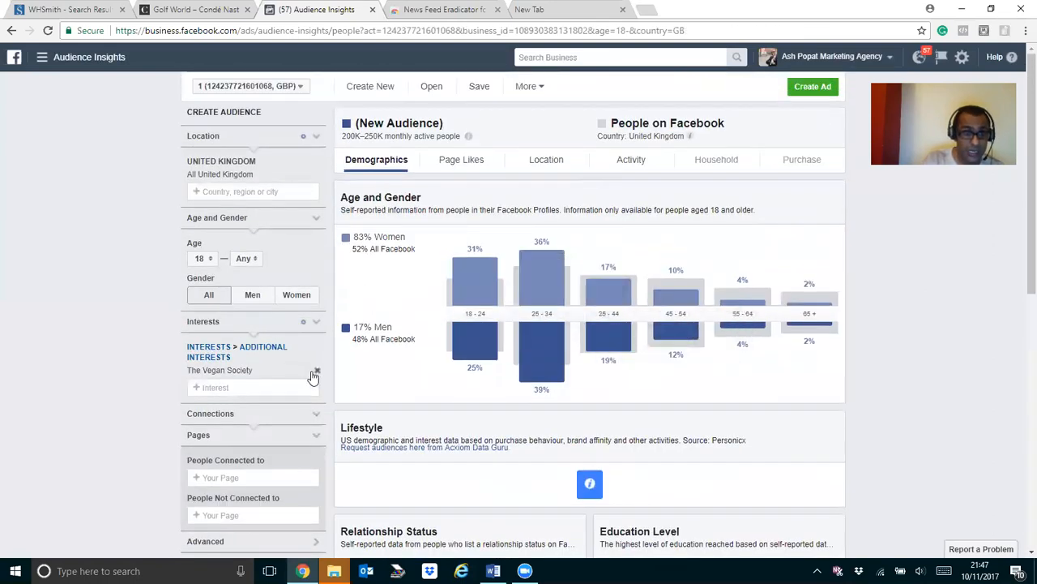
click(232, 353)
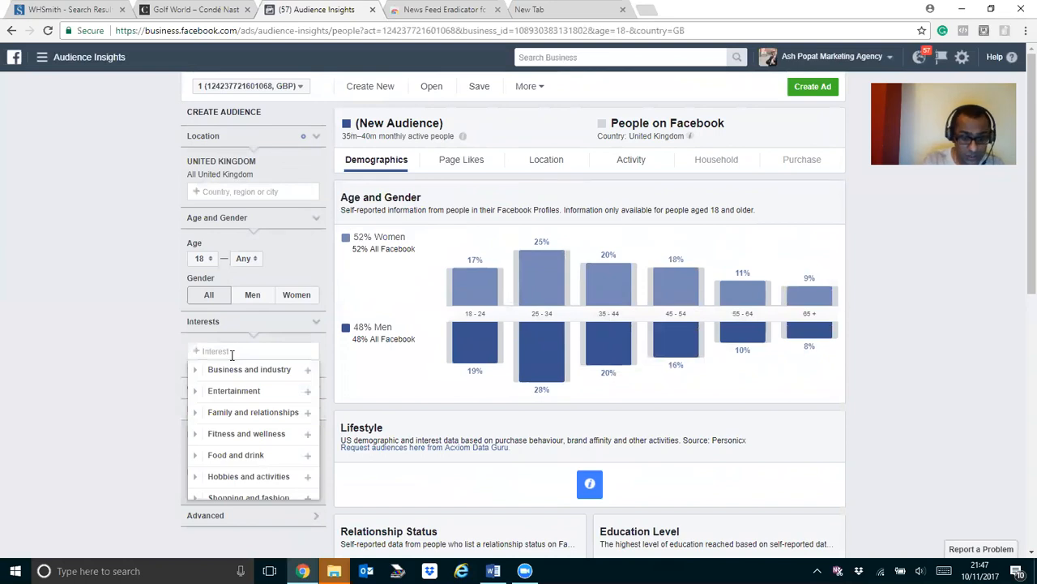
text(golf)
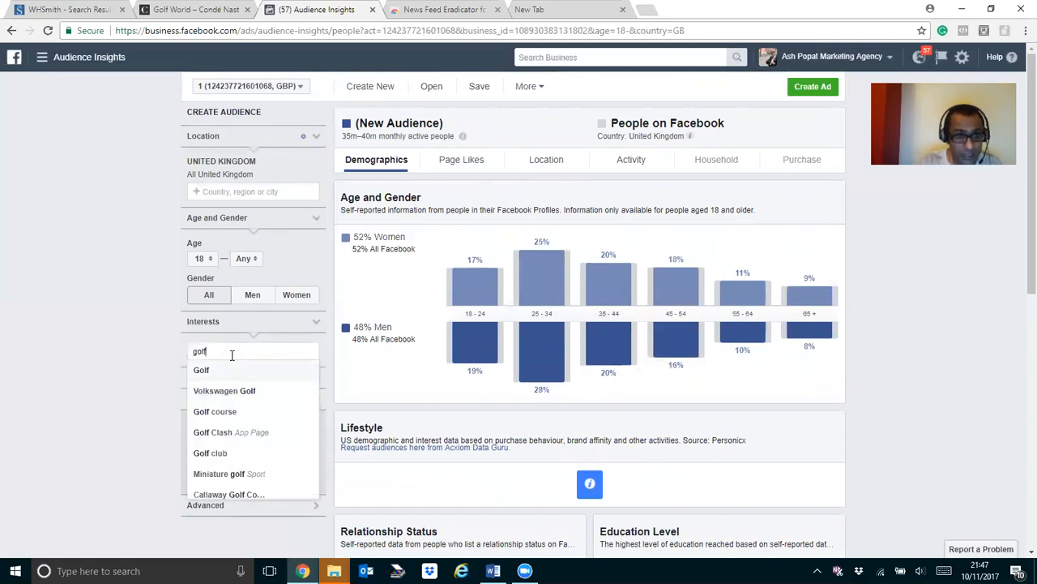
click(232, 361)
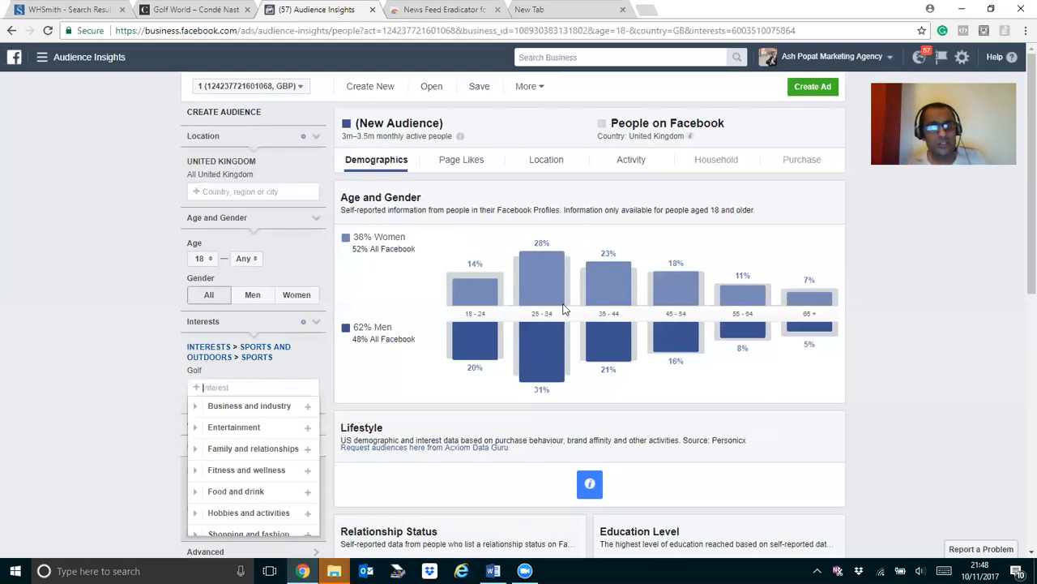
Look over the Golf audience's demographics, focusing on the percentage of men and the age groups
scroll(584, 308, down, 6)
scroll(584, 300, up, 2)
scroll(583, 306, up, 4)
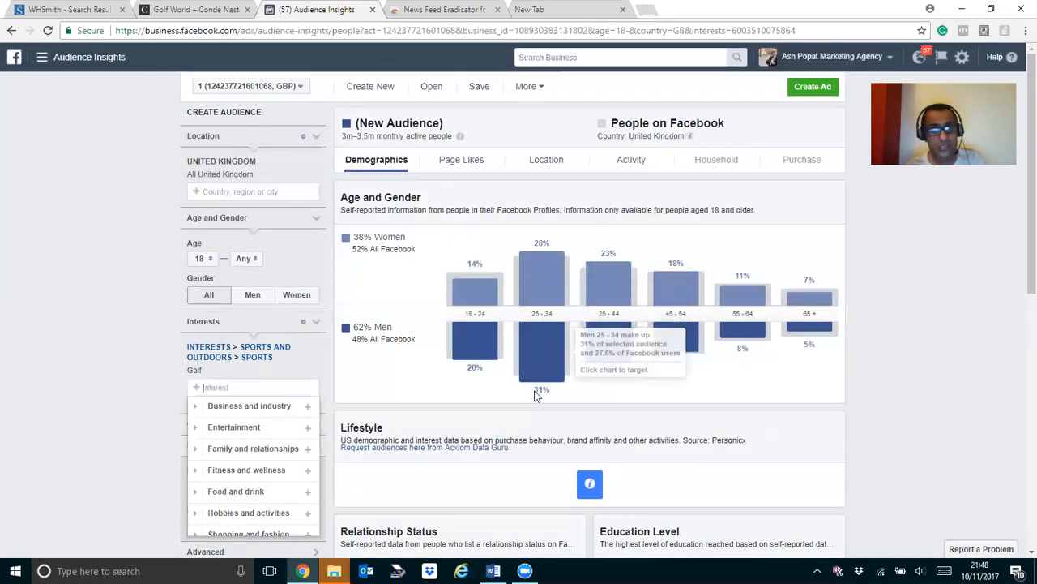
triple_click(352, 332)
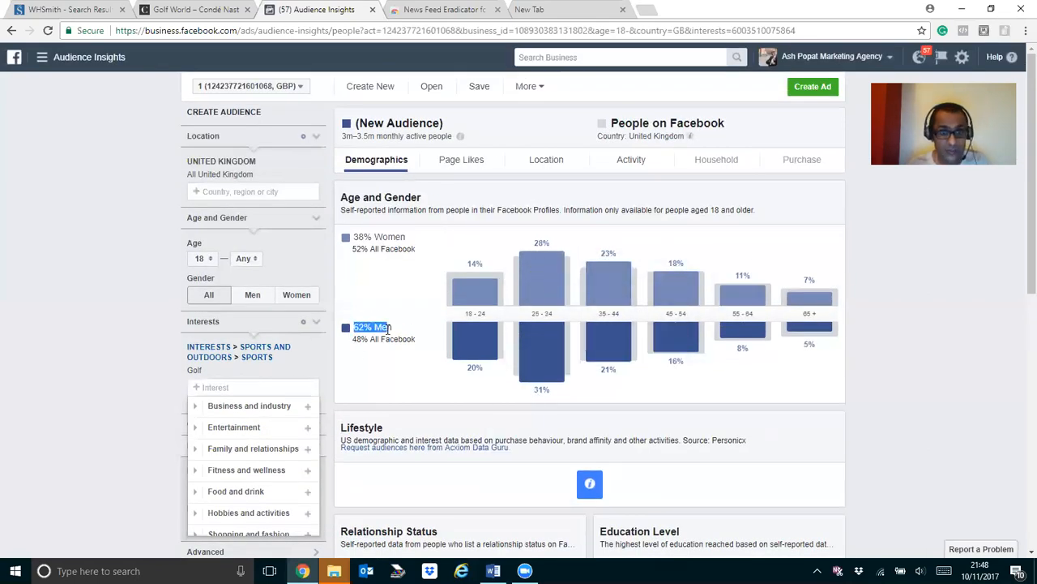
click(364, 268)
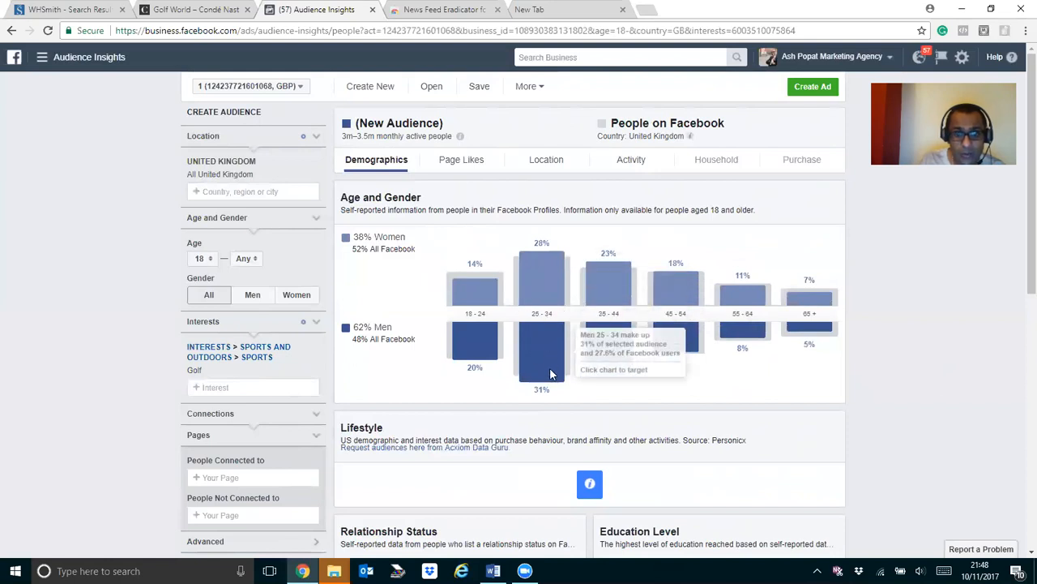
Replace the Golf interest with Vegan nutrition and examine that audience's age and gender breakdown
click(315, 373)
click(223, 350)
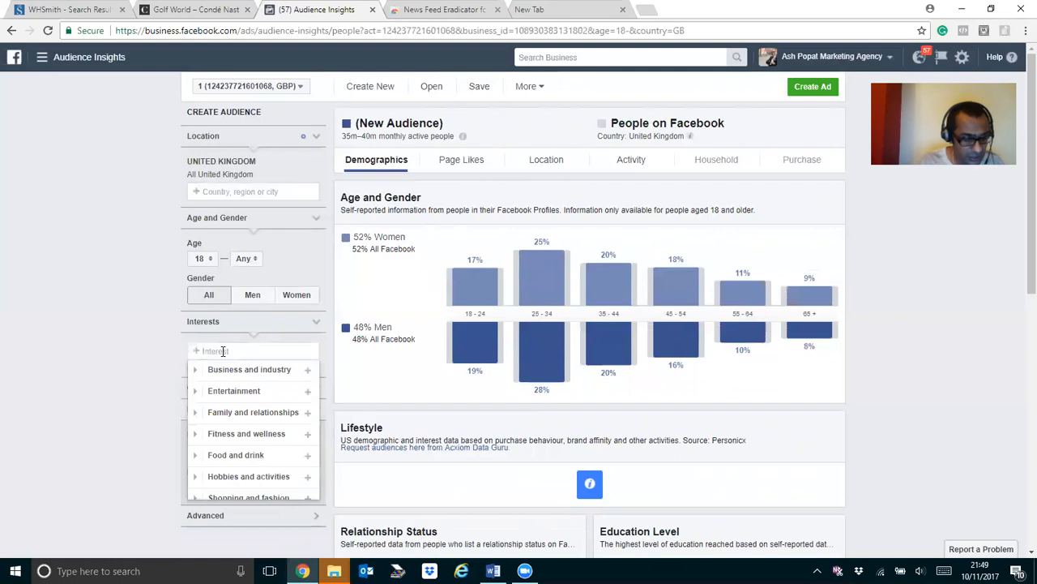
text(vegan)
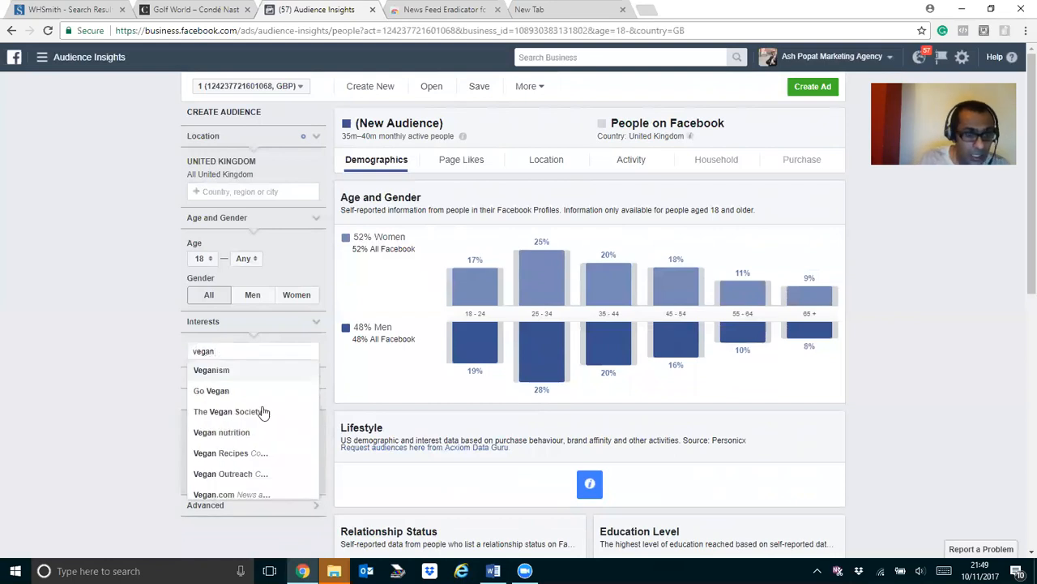
click(251, 432)
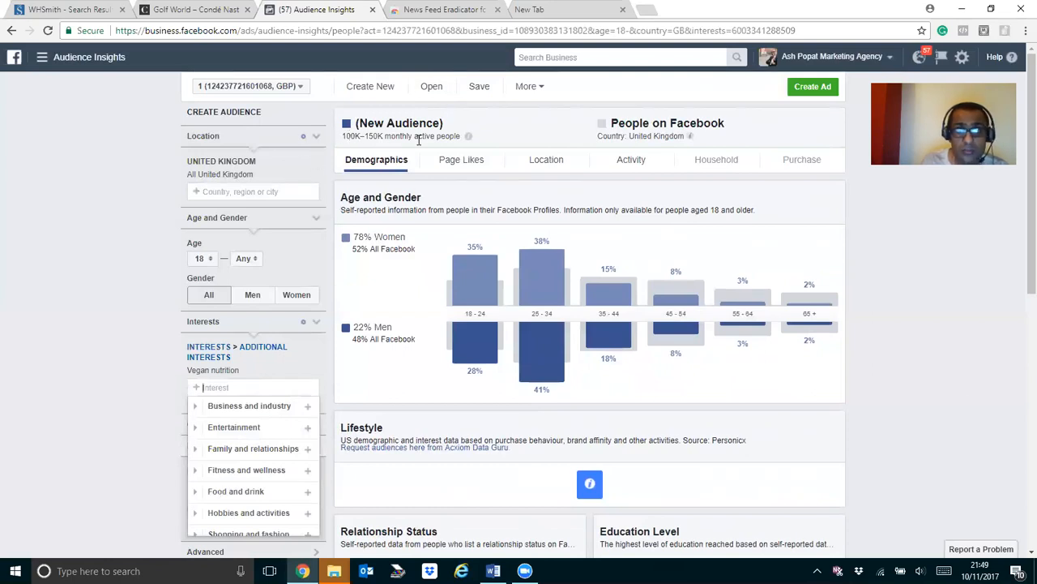
mouse_move(581, 366)
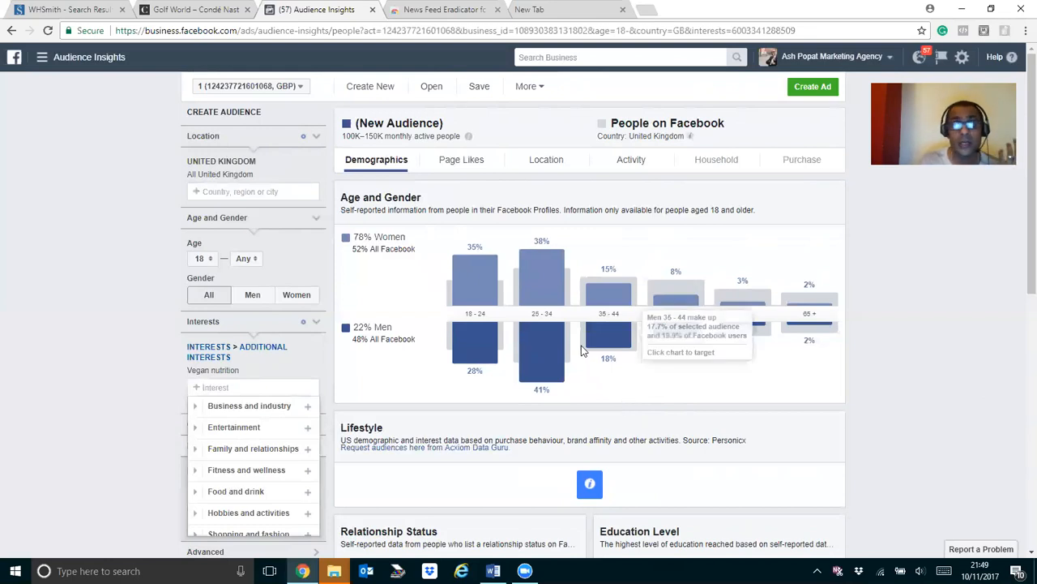
mouse_move(528, 253)
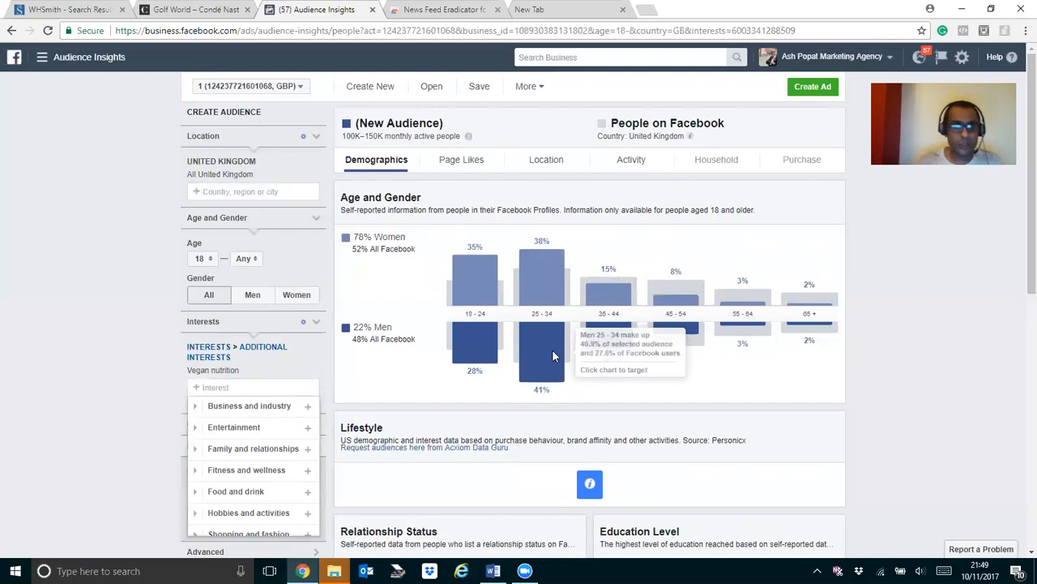
Replace the Vegan nutrition interest with Vegan Recipes for the United Kingdom audience
click(317, 369)
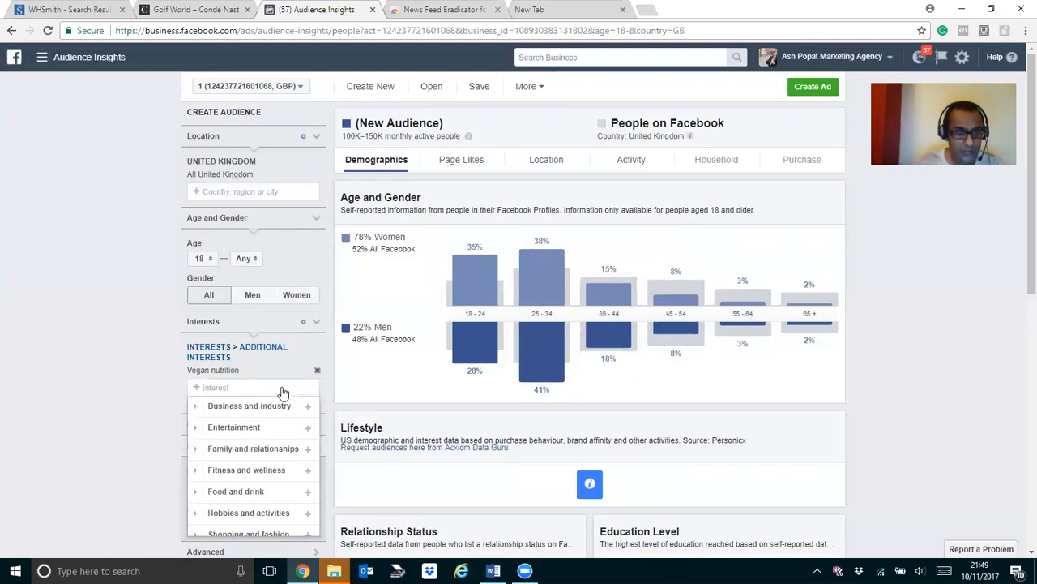
text(v)
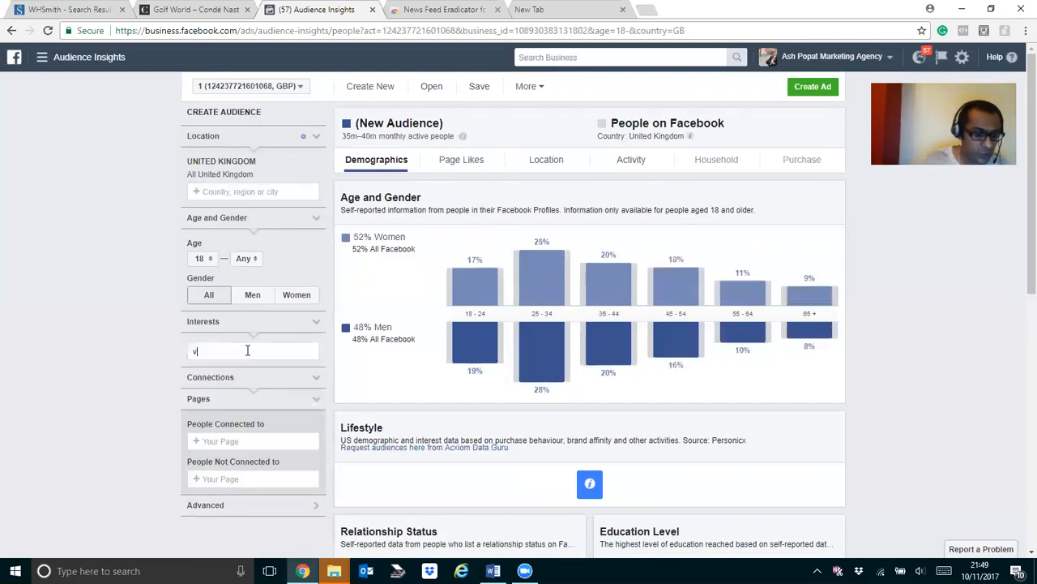
text(egan)
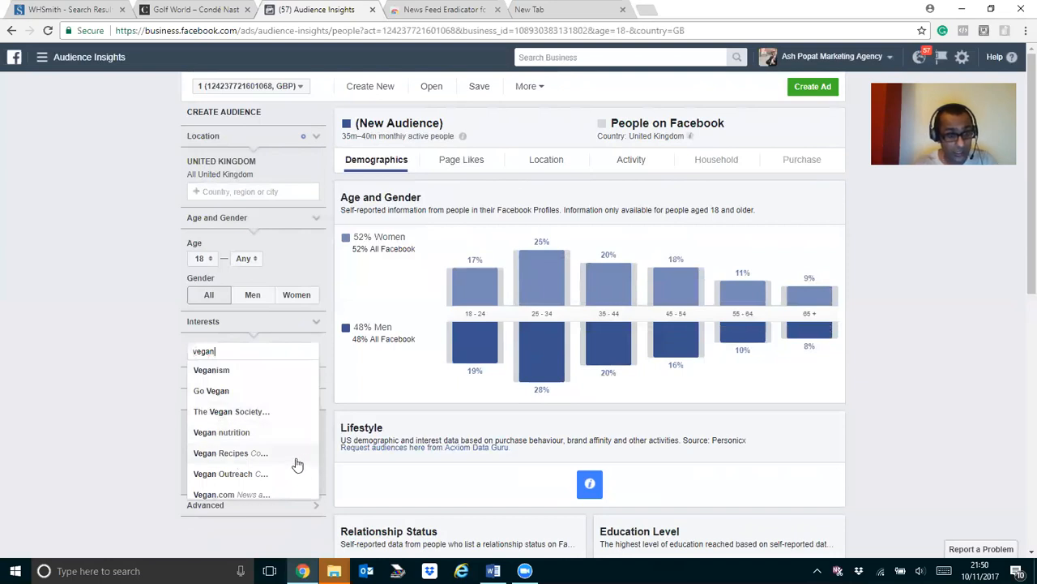
scroll(296, 467, down, 1)
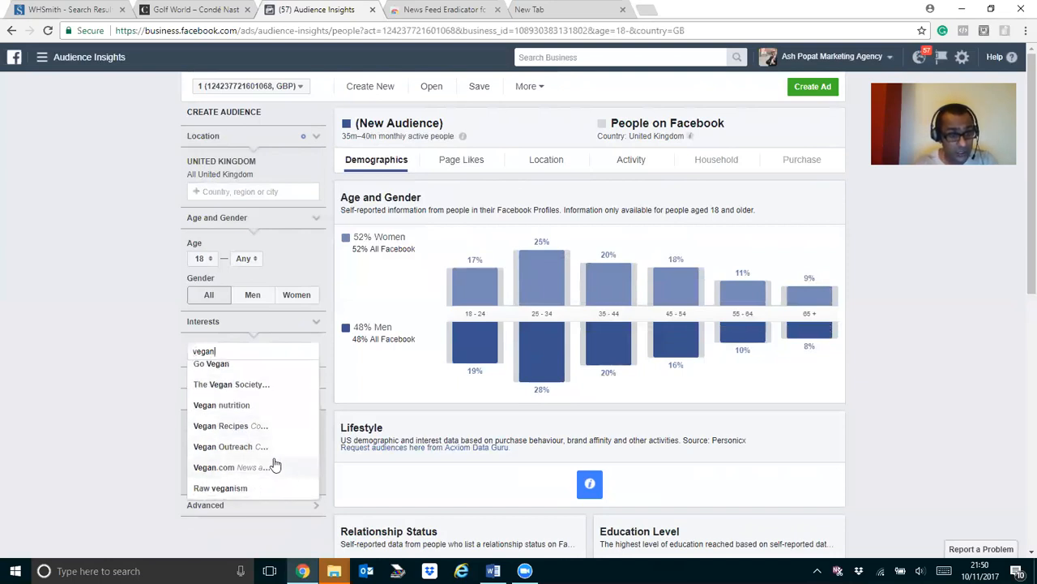
click(254, 427)
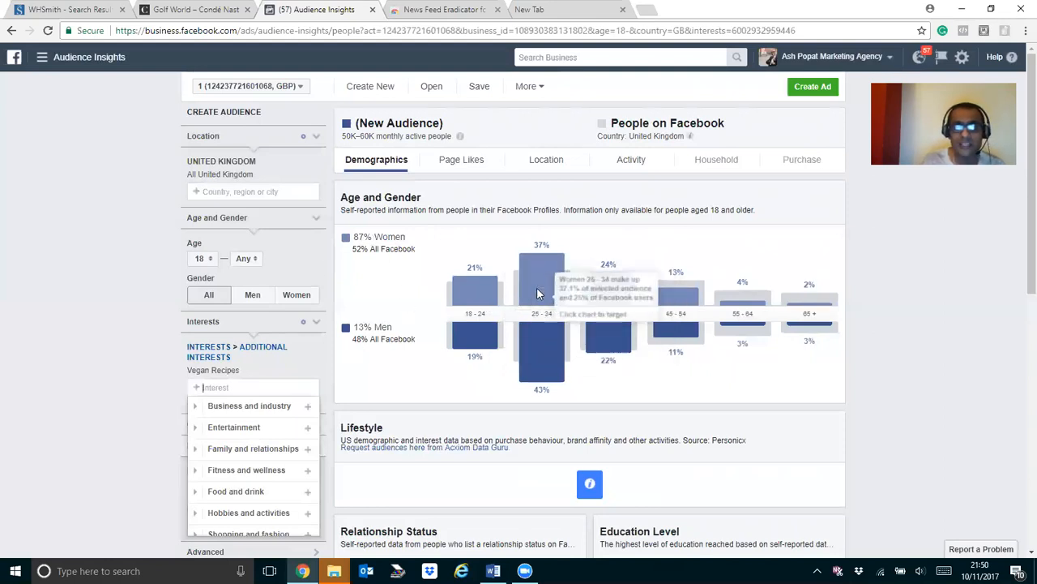
Replace the Vegan Recipes interest with Vegan.com and look over that audience's demographics
click(318, 369)
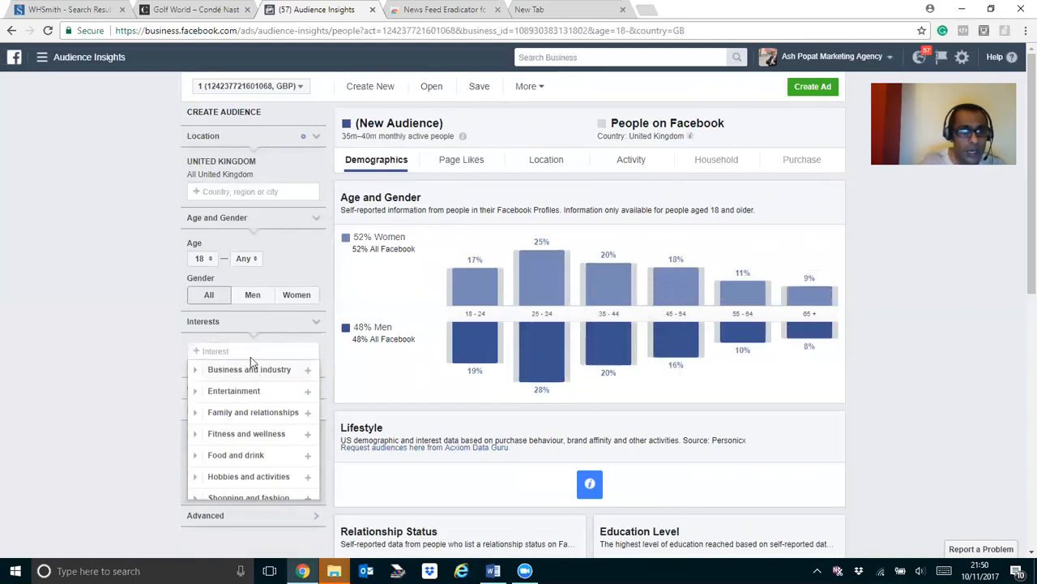
text(vegan)
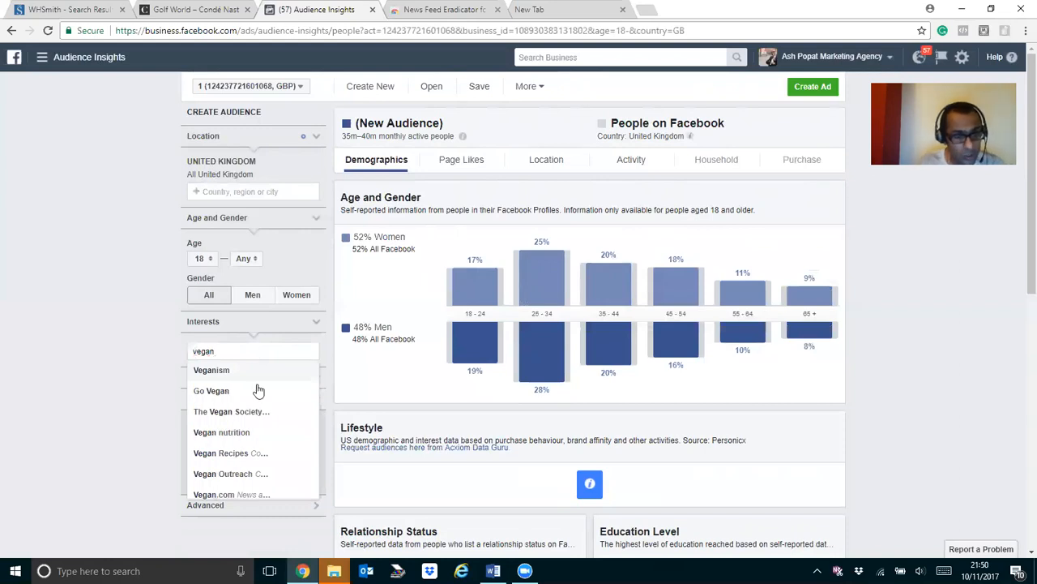
scroll(252, 438, down, 1)
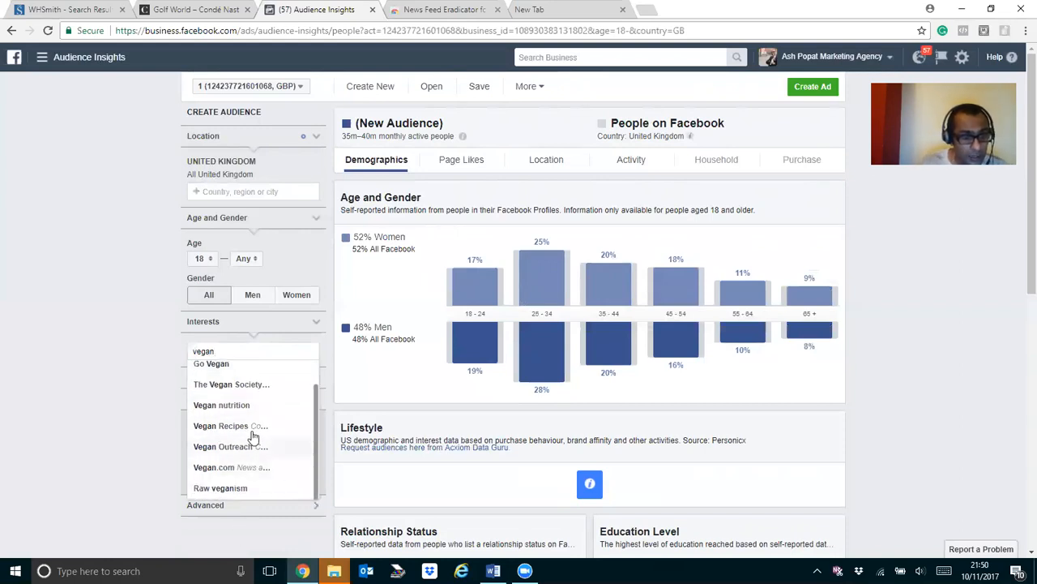
click(248, 470)
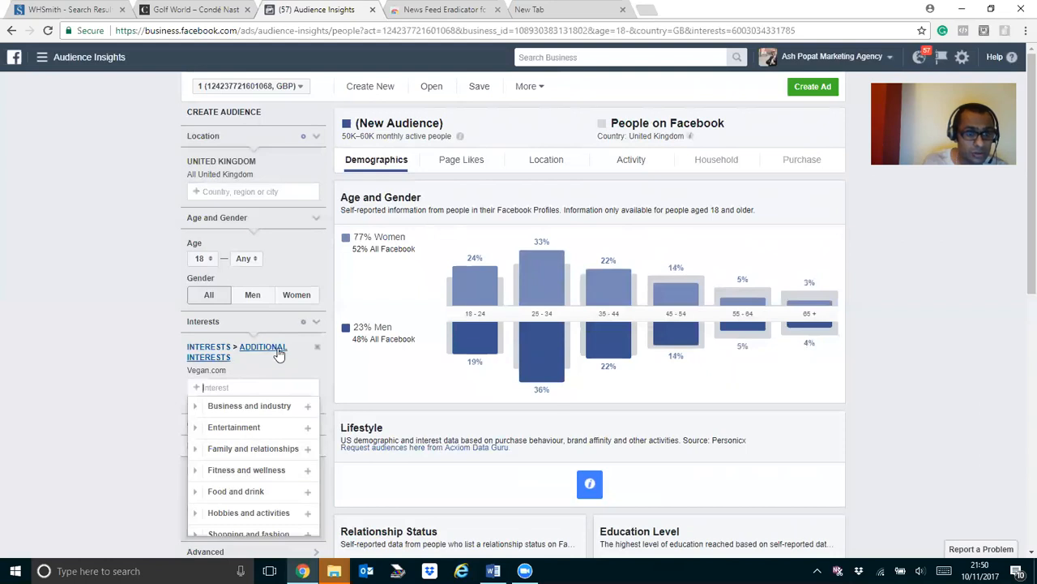
scroll(278, 353, down, 4)
scroll(278, 354, up, 1)
scroll(278, 354, up, 3)
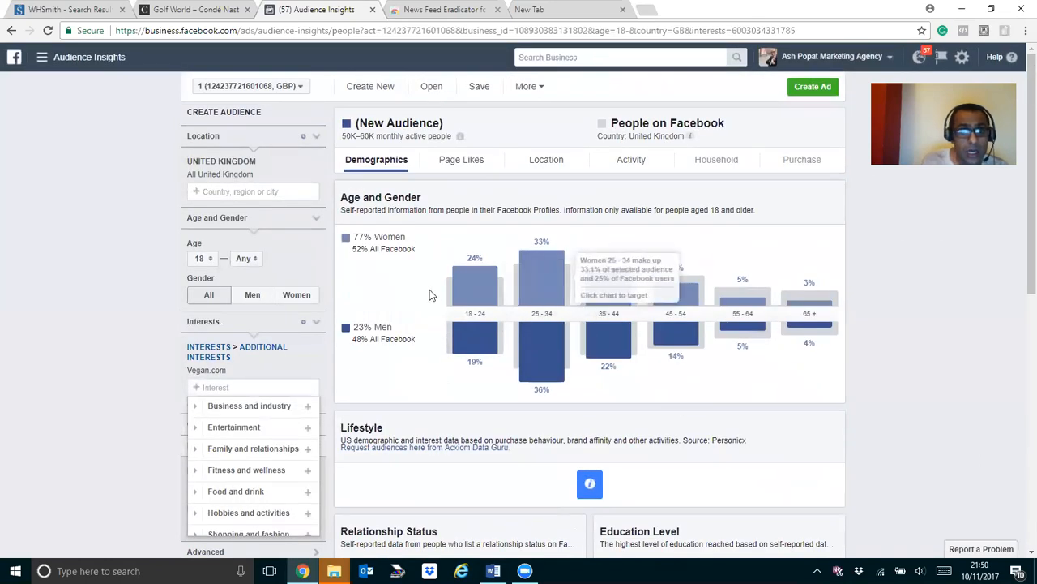